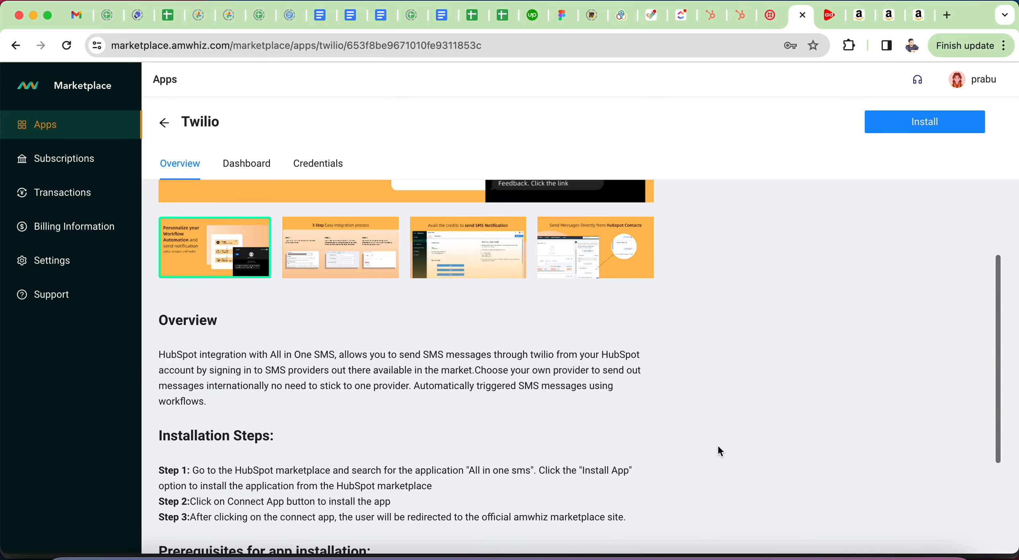
Step: View the Twilio app's request totals and logs dashboard in the marketplace
scroll(423, 361, "up", 10)
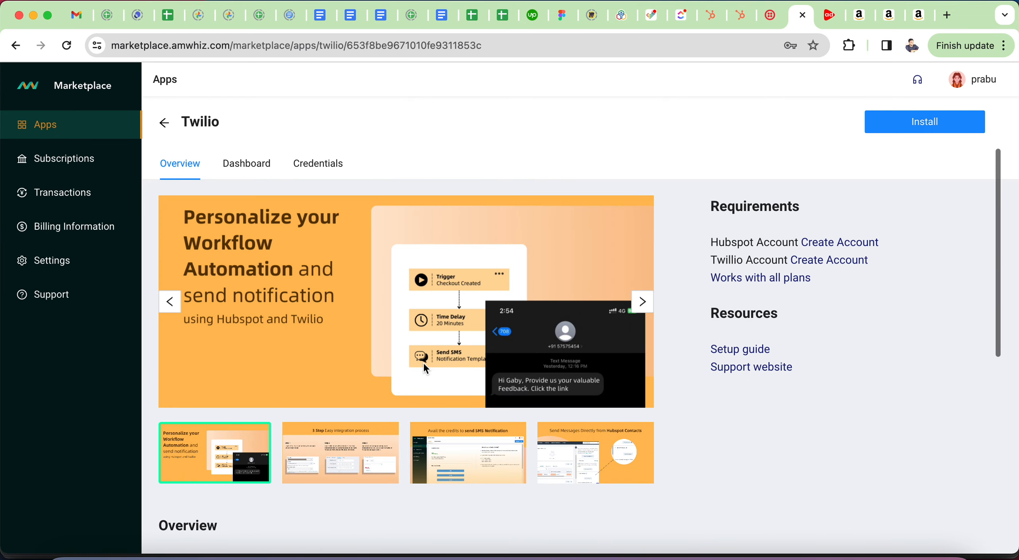
left_click(248, 163)
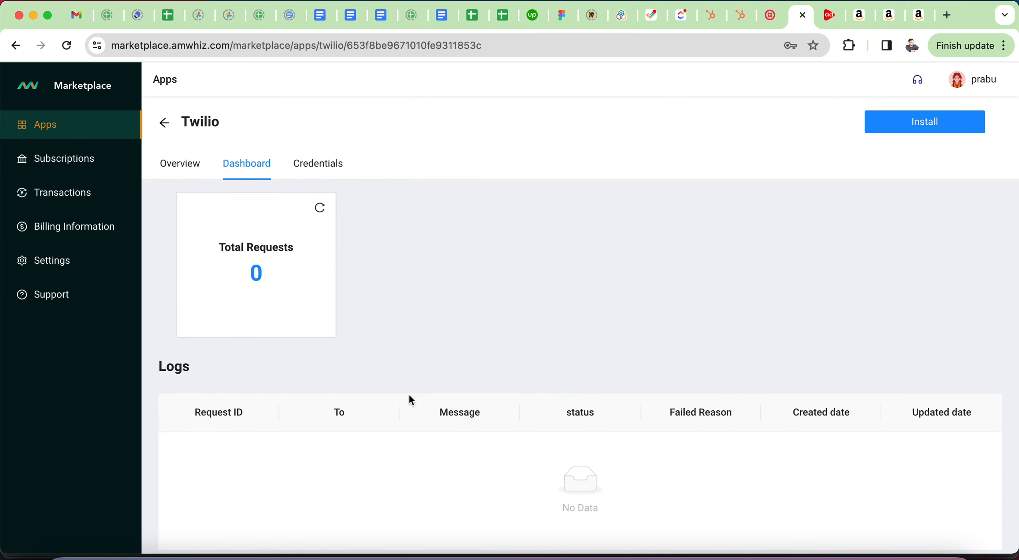
scroll(417, 335, "down", 2)
scroll(418, 336, "up", 2)
Step: Inspect the Twilio credentials form's phone number, Account SID and Auth Token fields, then return to the overview
left_click(315, 170)
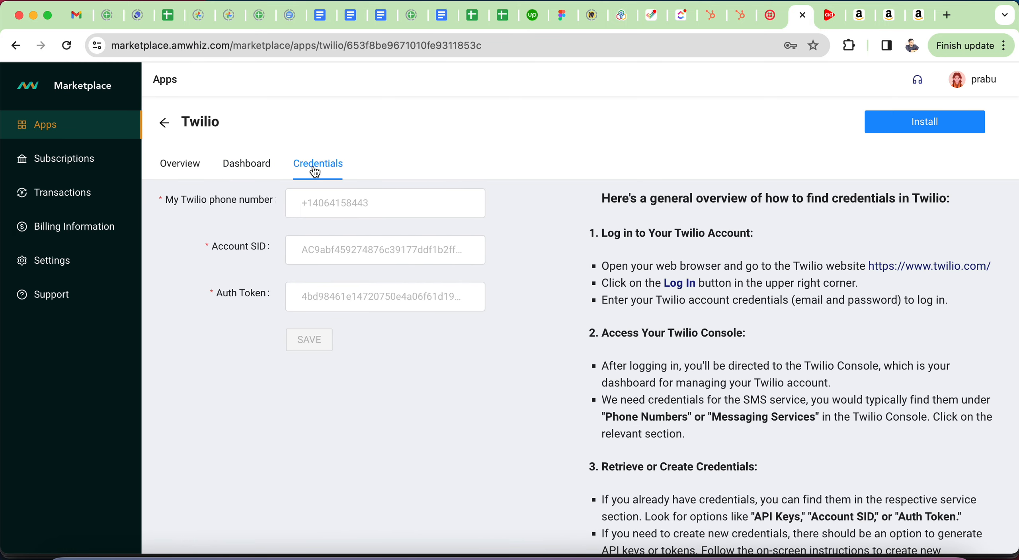
left_click(313, 203)
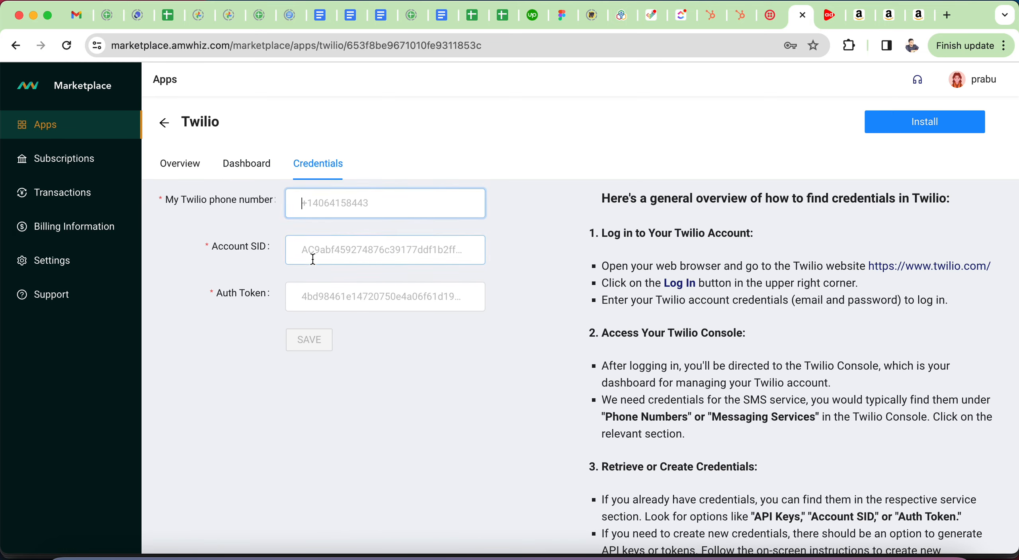
left_click(312, 250)
left_click(324, 290)
left_click(241, 254)
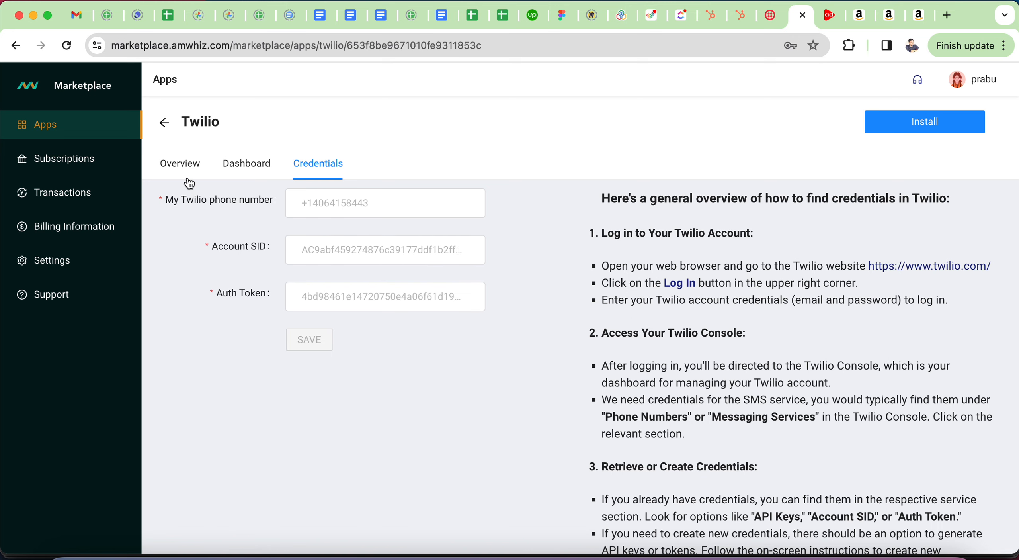
left_click(185, 164)
left_click(318, 163)
left_click(303, 206)
left_click(179, 164)
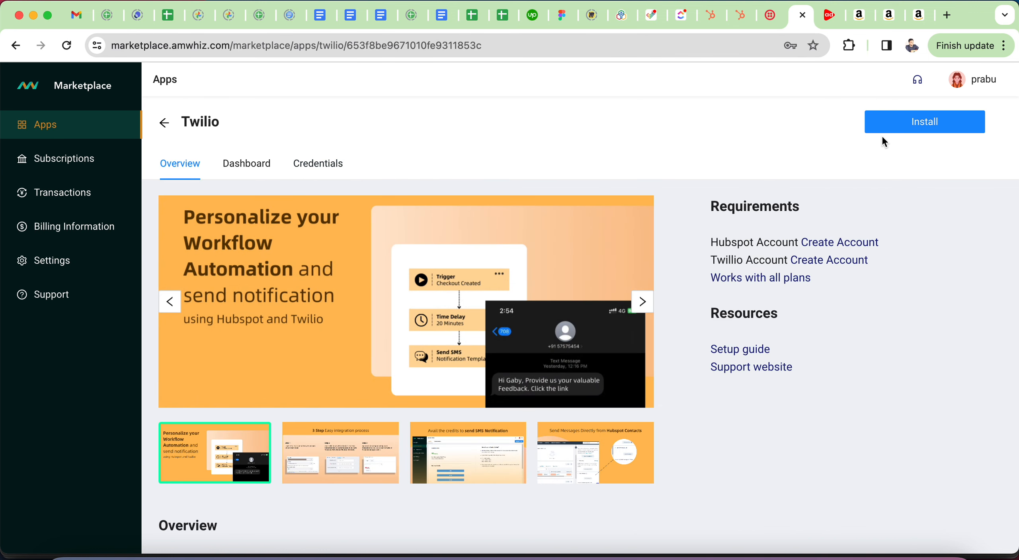
Step: Check the HubSpot contacts list and developer test accounts, then start installing the Twilio app
left_click(735, 22)
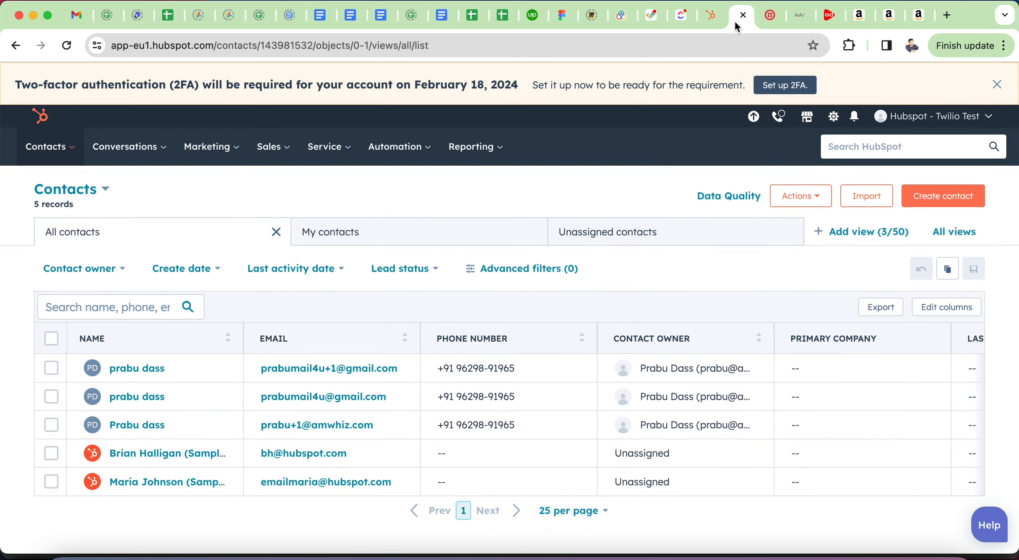
left_click(764, 21)
left_click(705, 18)
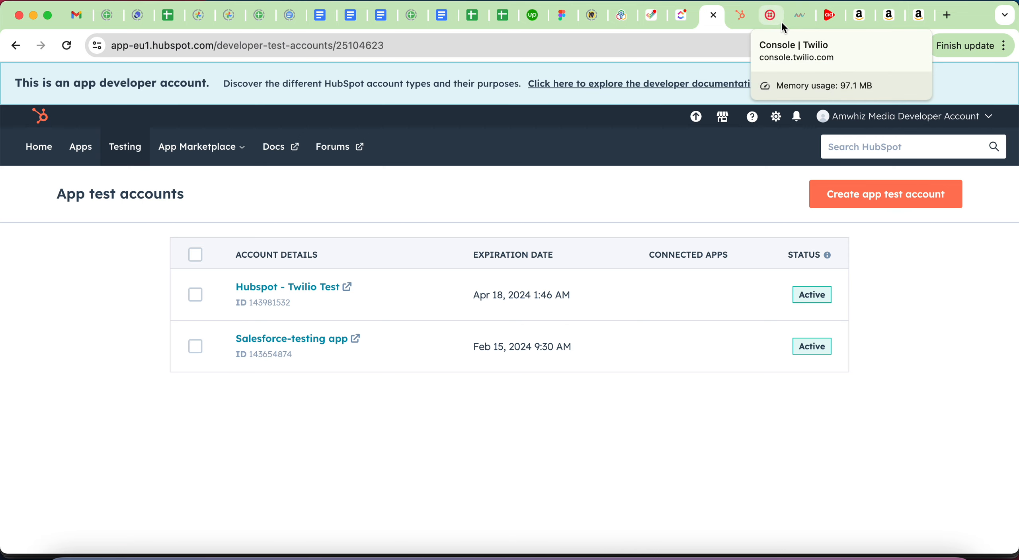
left_click(732, 19)
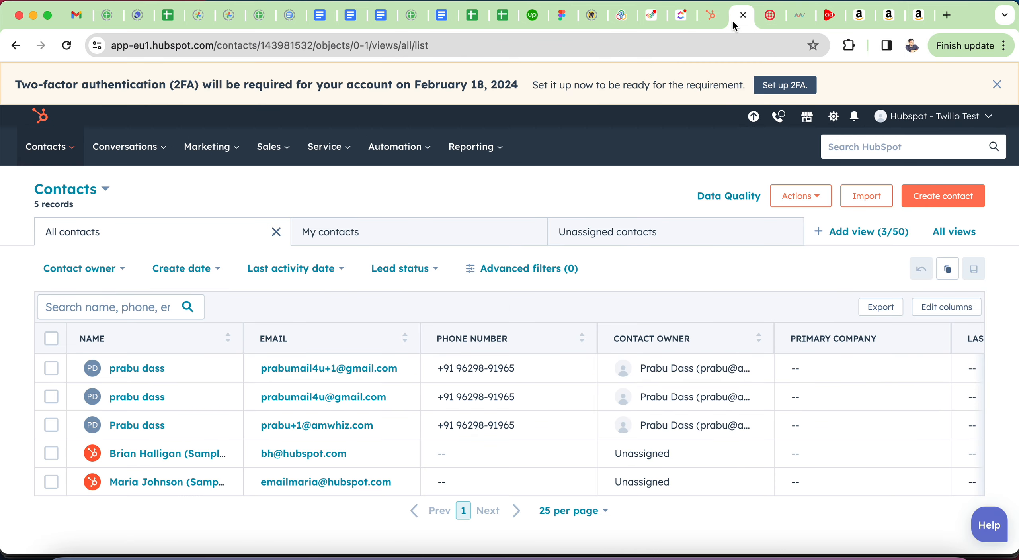
left_click(771, 26)
left_click(918, 124)
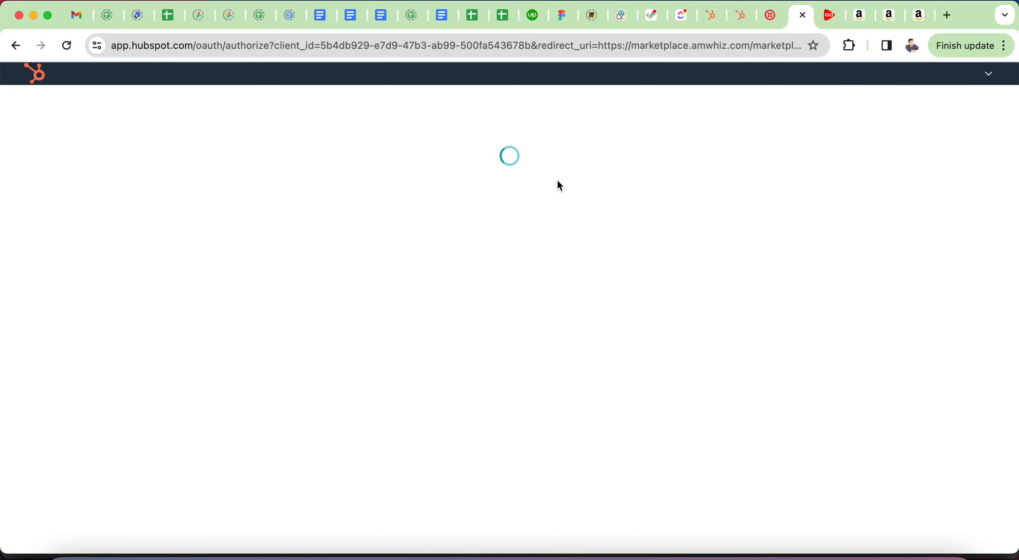
Step: Select the Hubspot - Twilio Test account and confirm the choice
scroll(438, 395, "down", 2)
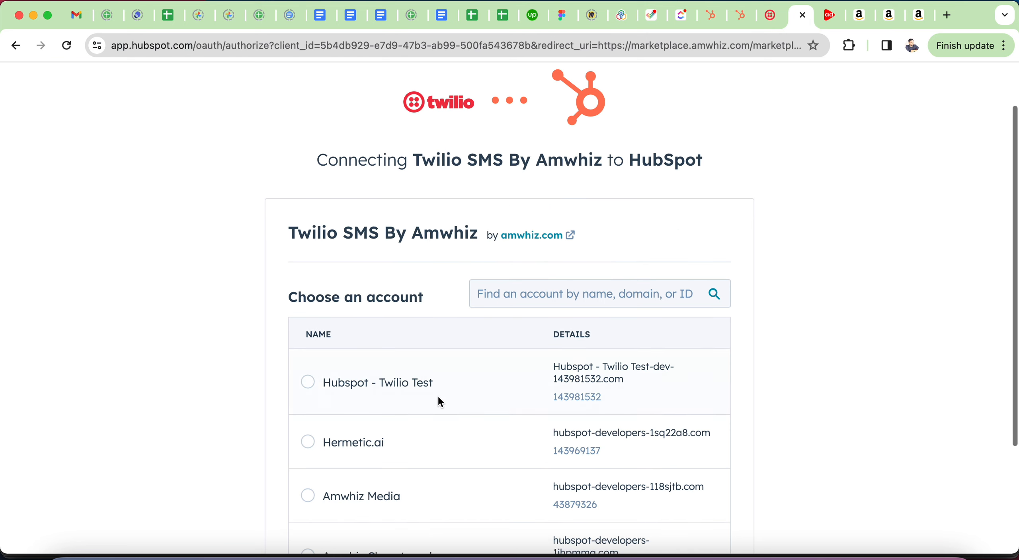
left_click(308, 383)
scroll(338, 394, "down", 5)
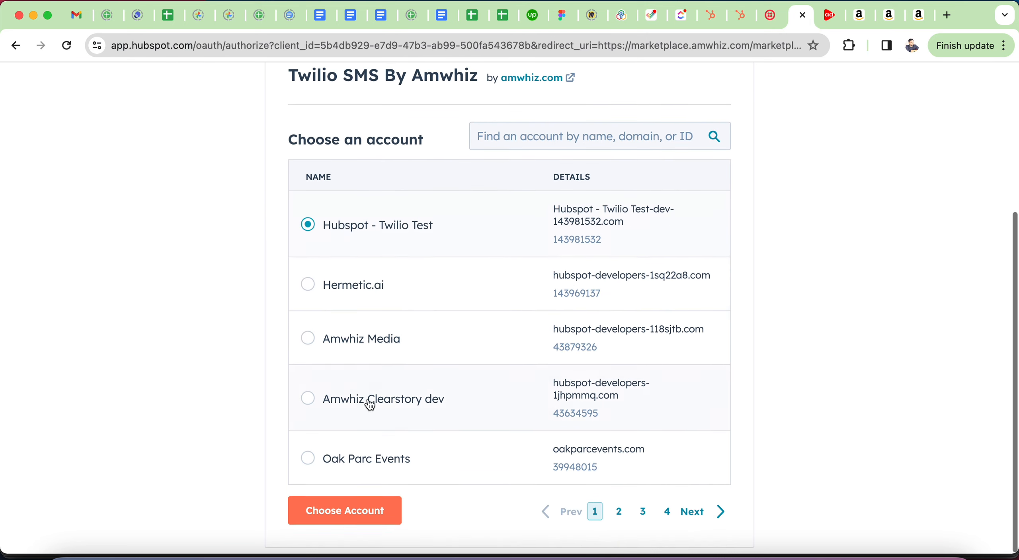
left_click(337, 525)
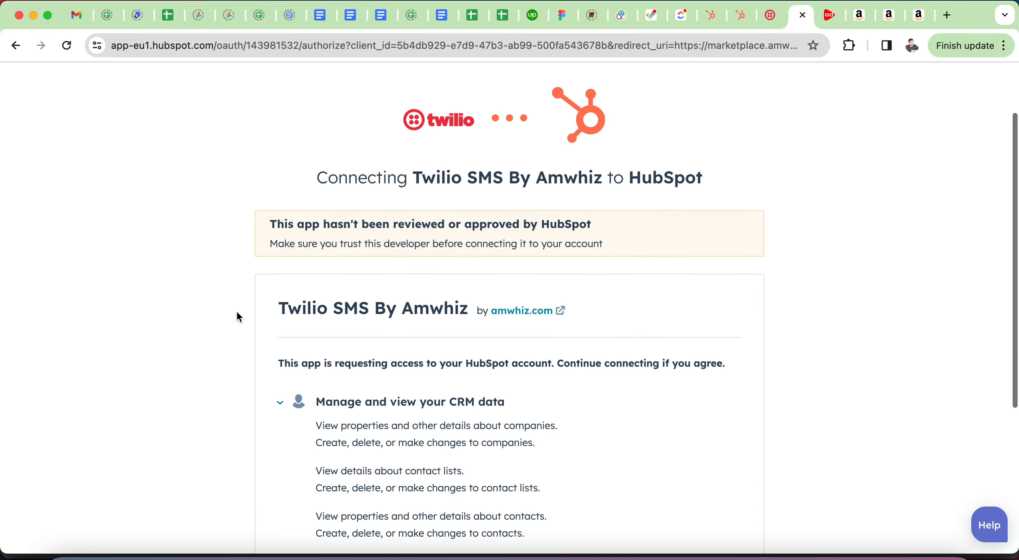
Step: Grant Twilio SMS By Amwhiz access to the HubSpot account via Connect app
scroll(302, 318, "down", 8)
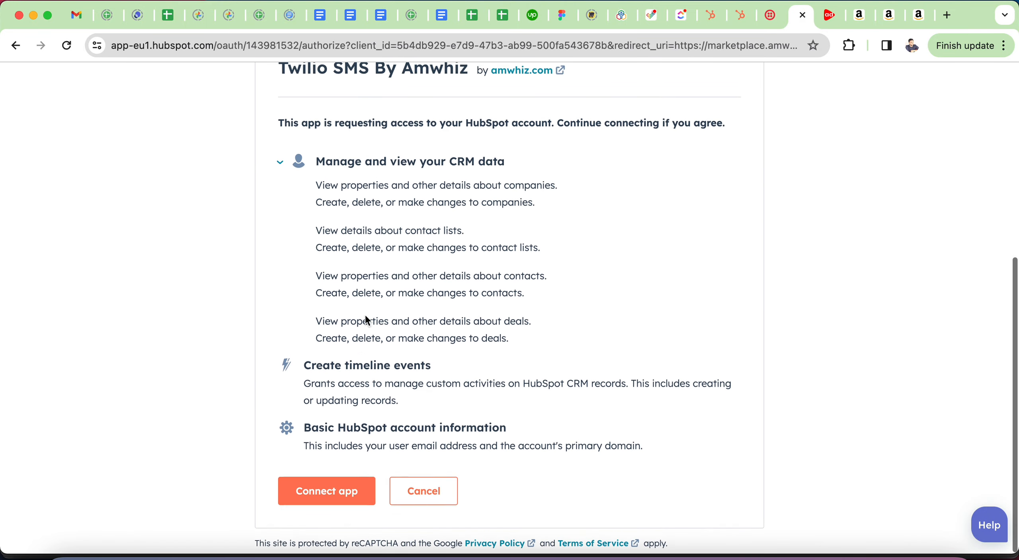
left_click(324, 494)
scroll(317, 362, "up", 2)
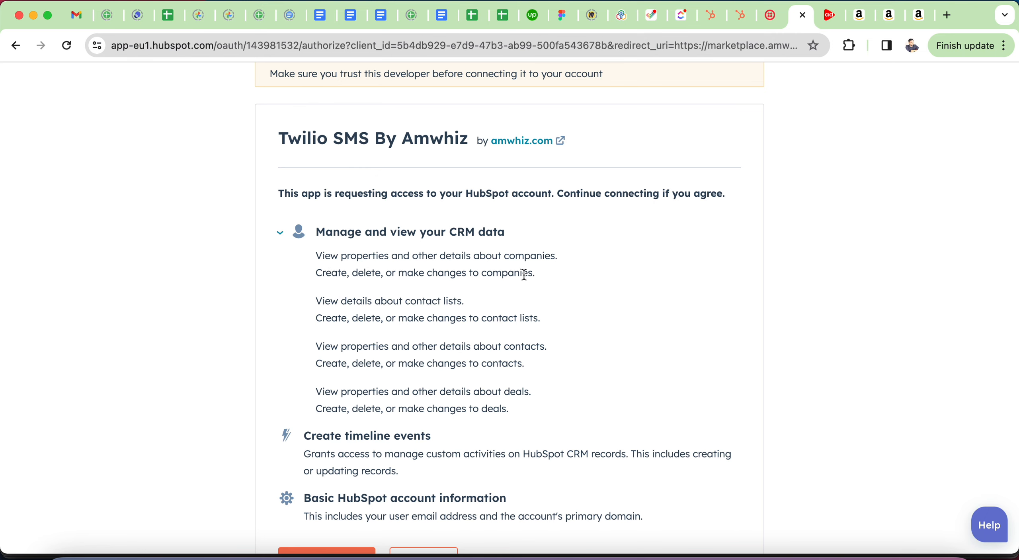
scroll(348, 334, "down", 3)
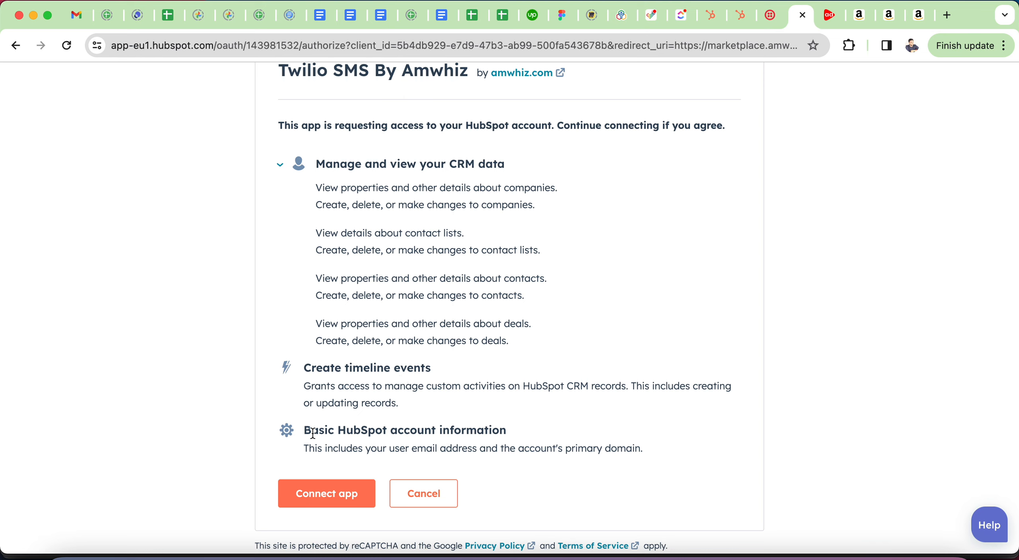
left_click(334, 493)
scroll(374, 255, "up", 8)
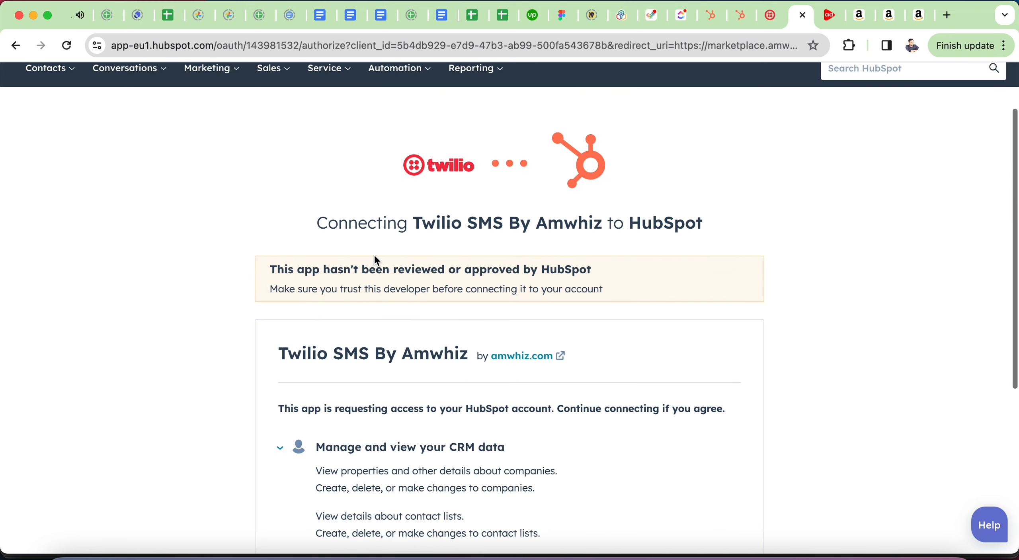
scroll(374, 255, "down", 6)
scroll(374, 255, "down", 3)
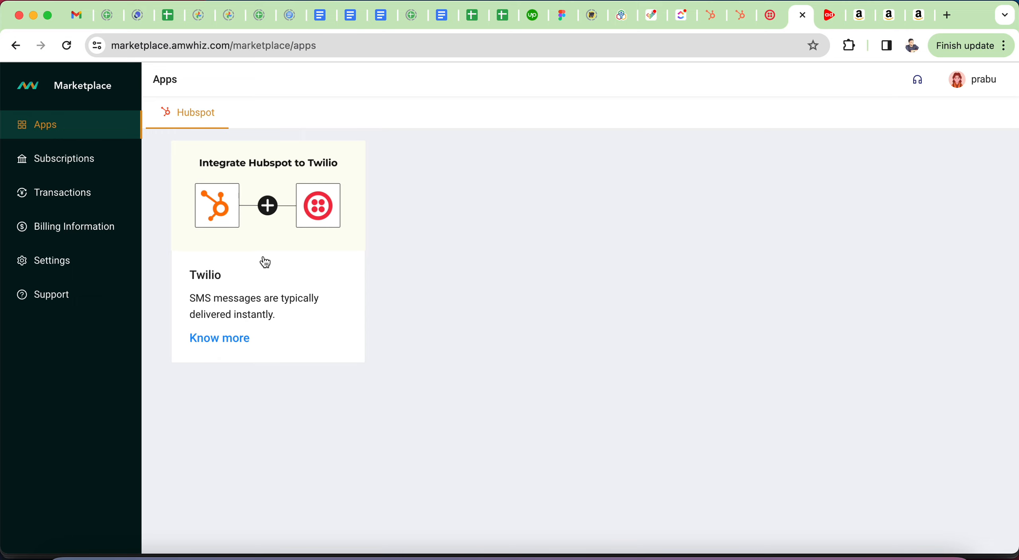
Step: Open the installed Twilio app's credentials form and paste in the Account SID from the Twilio console
left_click(253, 274)
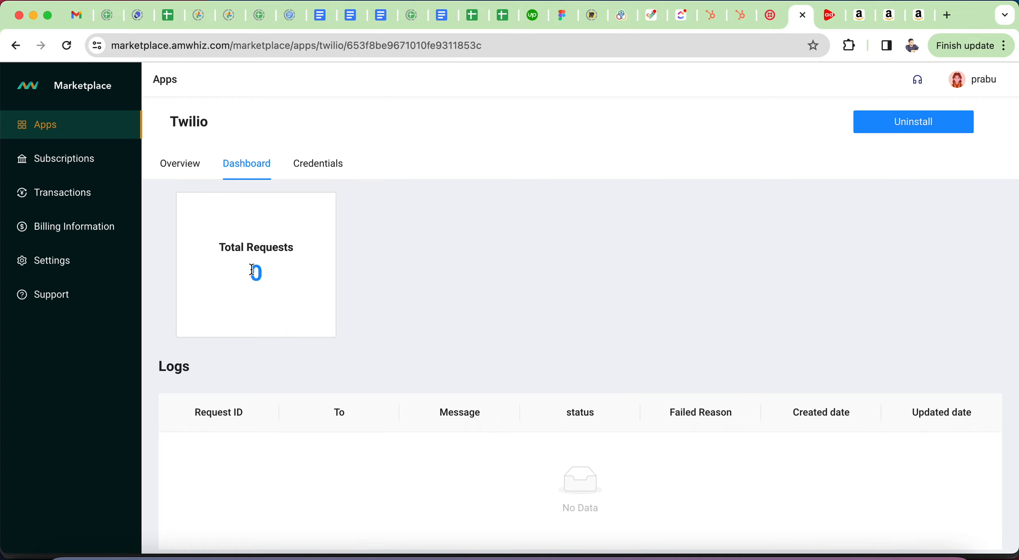
left_click(318, 163)
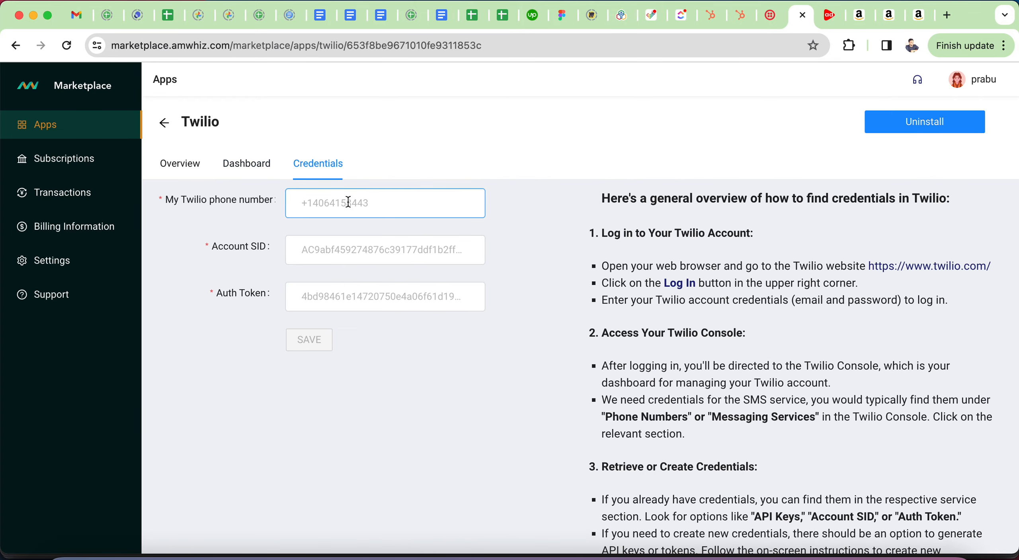
left_click(763, 20)
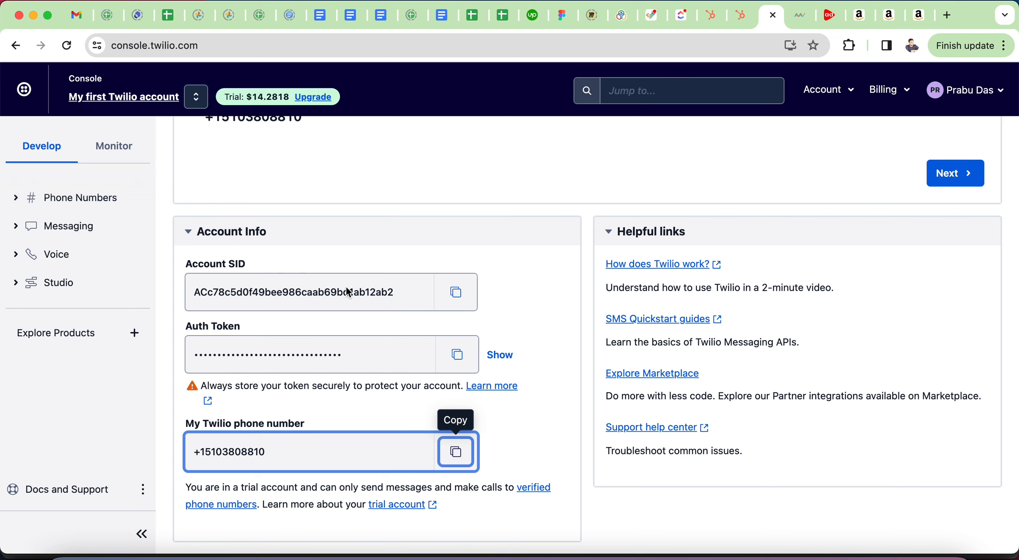
left_click(457, 294)
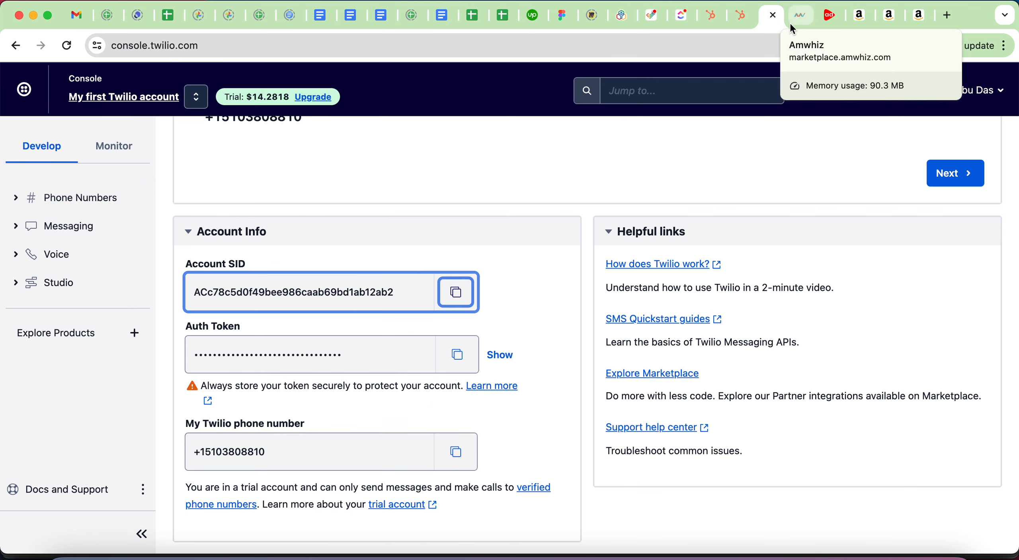
left_click(805, 17)
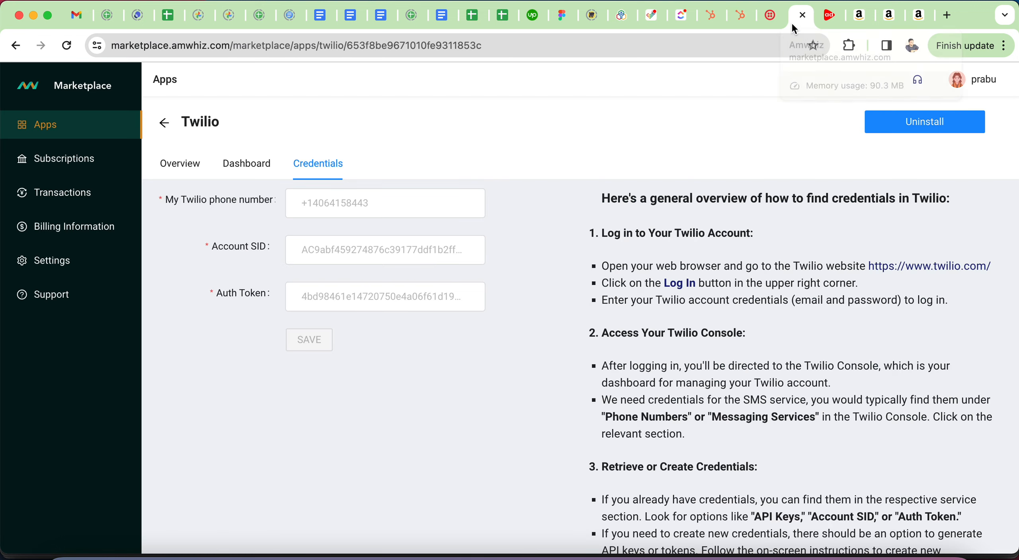
left_click(350, 205)
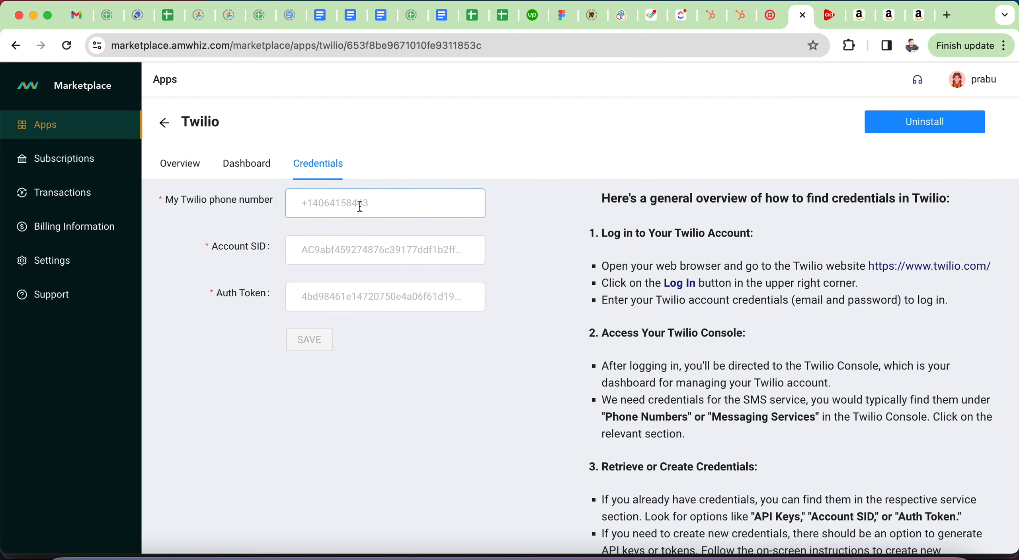
left_click(352, 261)
key("super+v")
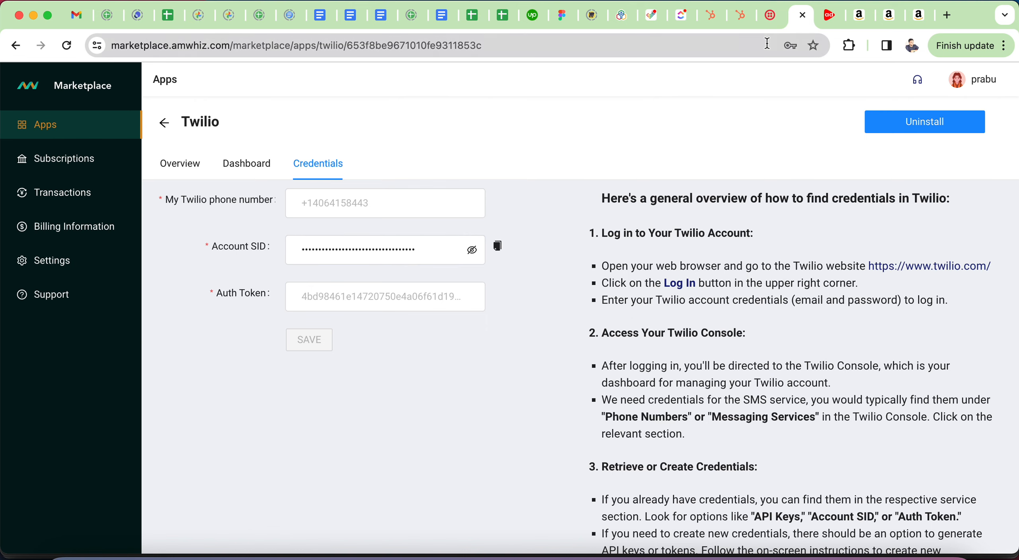
Step: Copy the Auth Token from the Twilio console into the Auth Token field
left_click(773, 27)
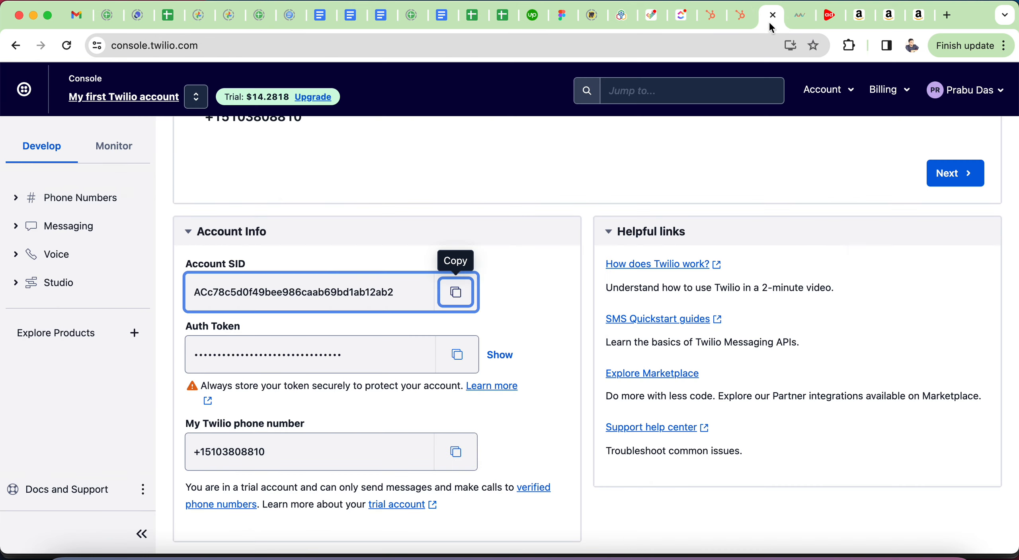
left_click(457, 355)
left_click(799, 25)
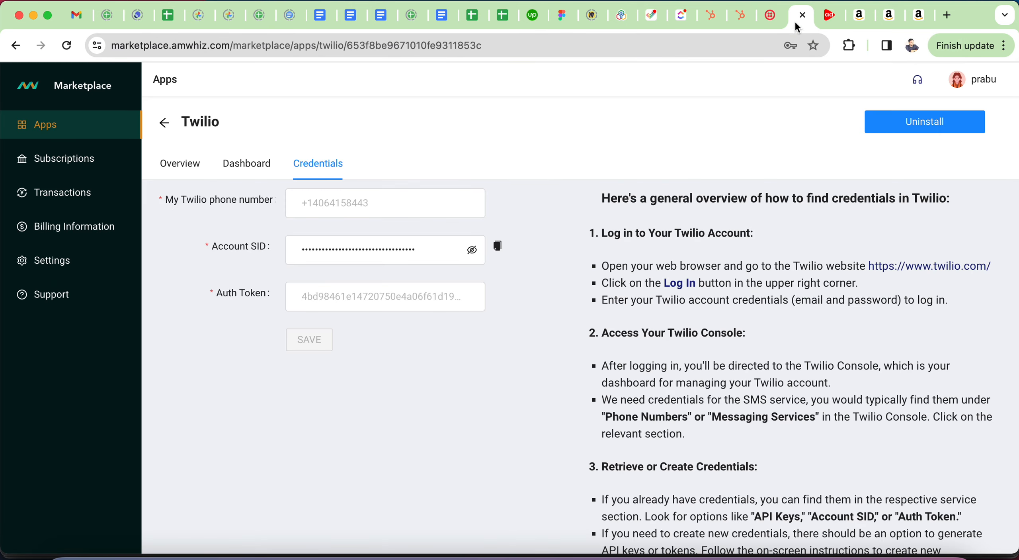
left_click(322, 297)
key("super+v")
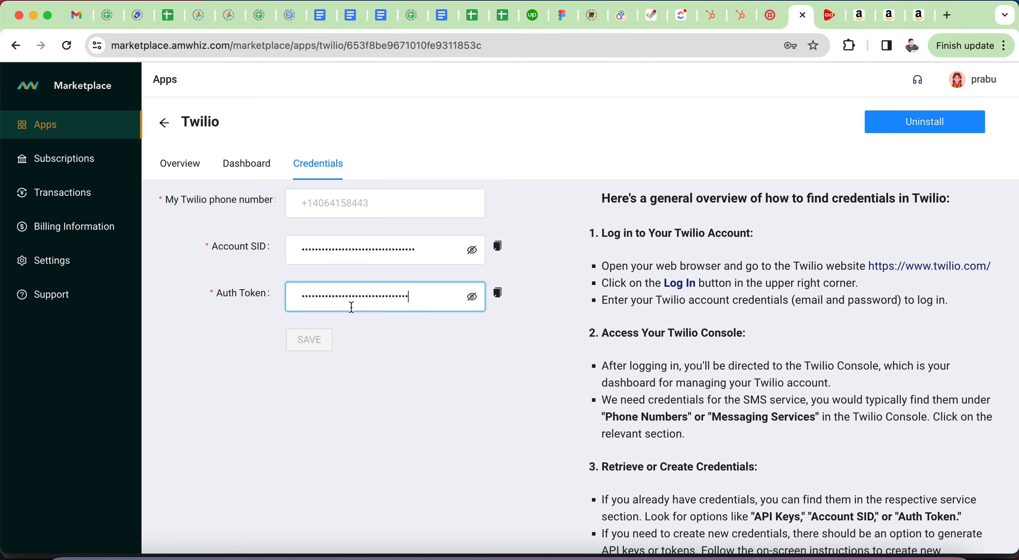
Step: Paste the Twilio phone number into its field and save the credentials
left_click(771, 18)
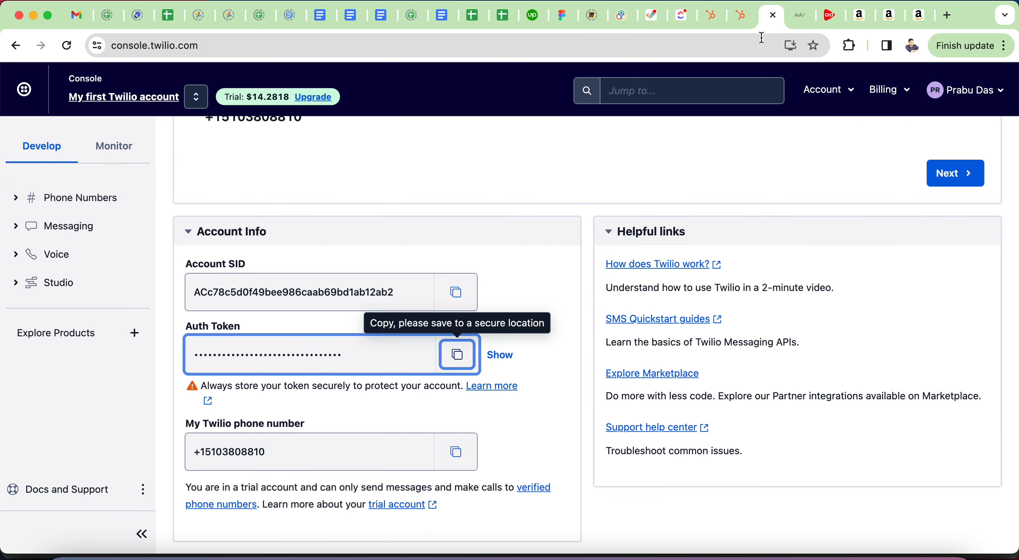
left_click(456, 452)
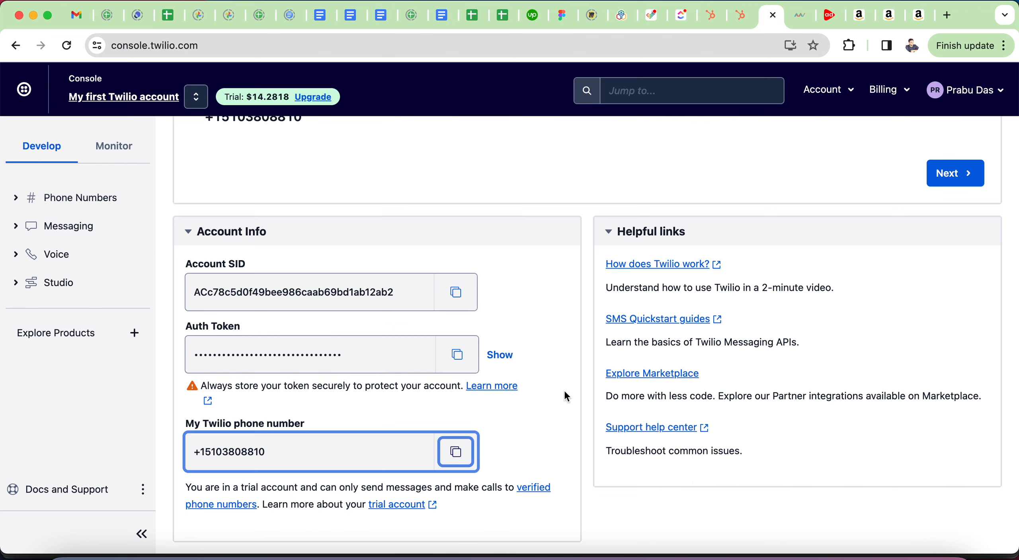
left_click(800, 17)
left_click(361, 203)
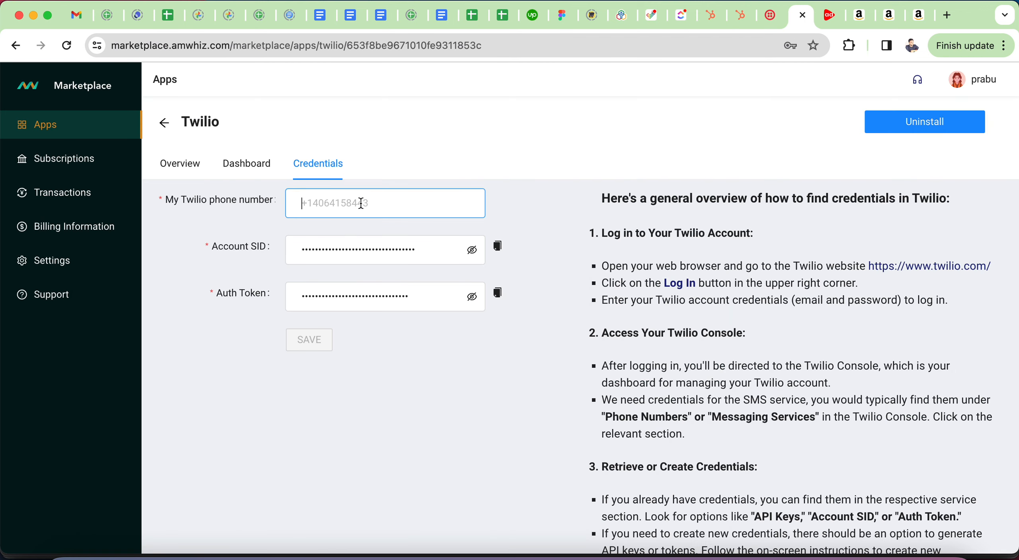
key("super+v")
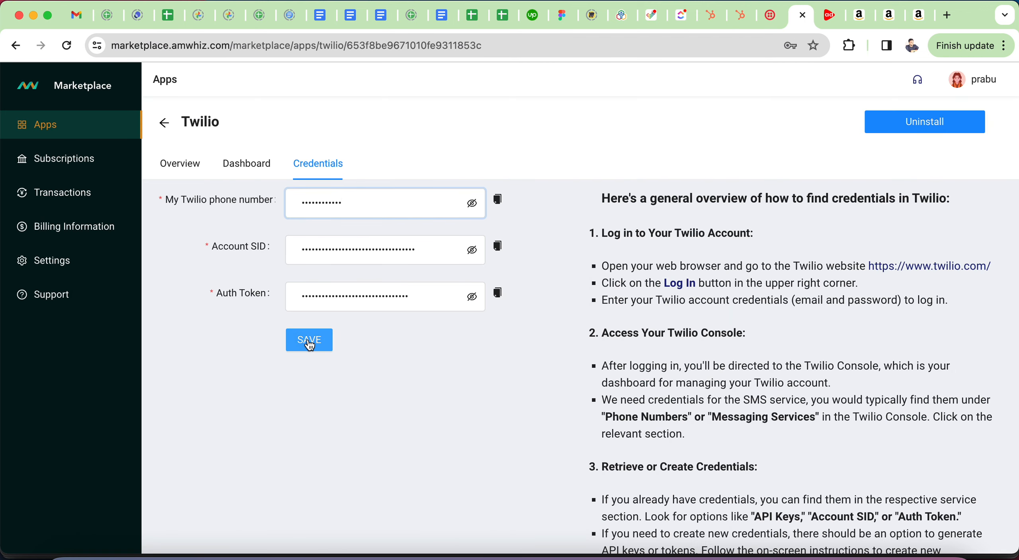
left_click(311, 342)
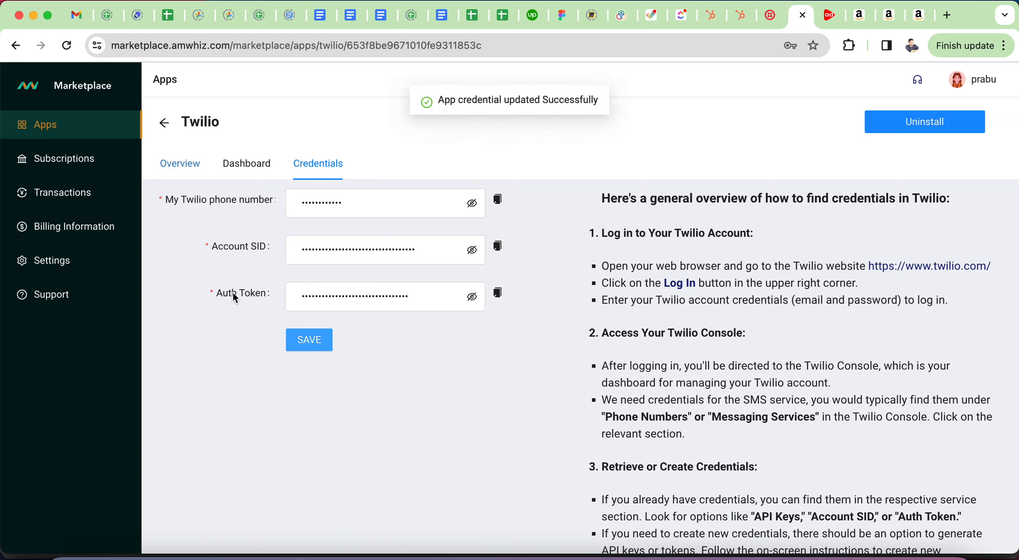
Step: Check the Twilio app's request dashboard, then return to the app overview
left_click(247, 169)
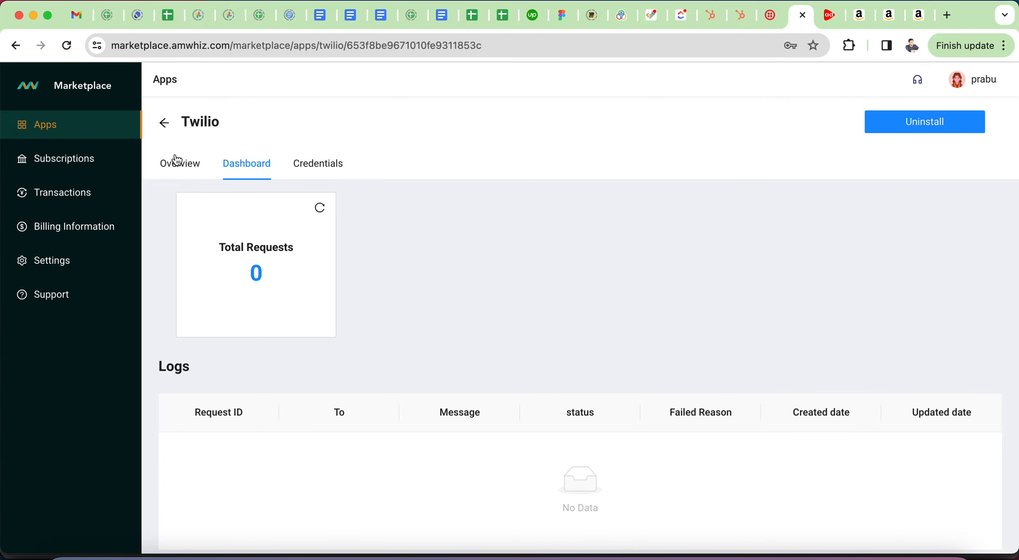
left_click(191, 174)
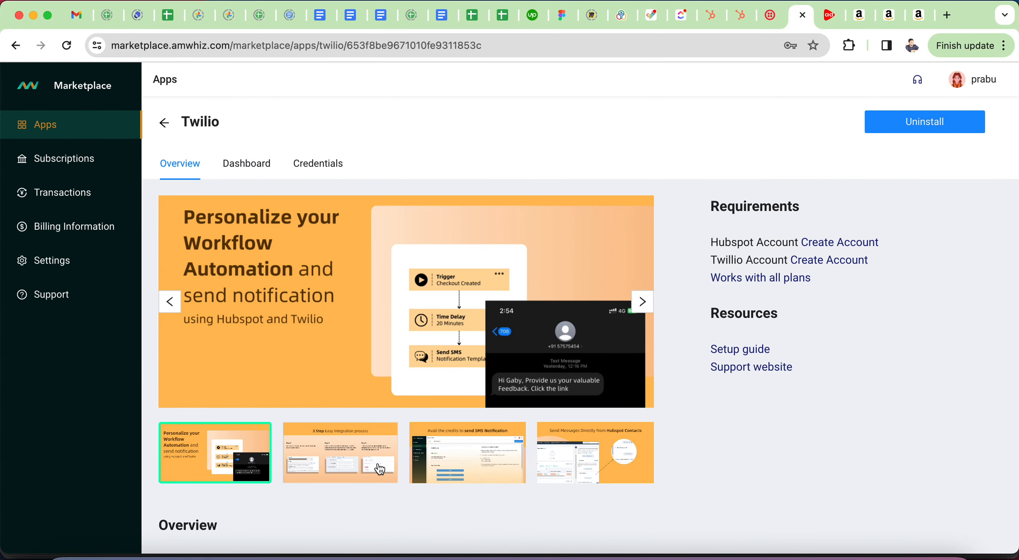
scroll(402, 469, "down", 10)
scroll(377, 468, "up", 10)
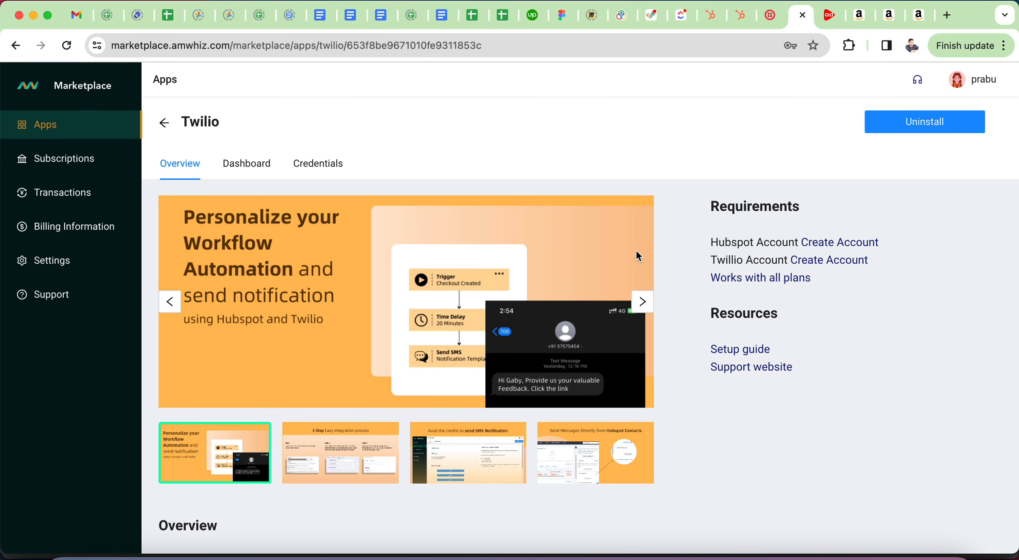
Step: Confirm Twilio SMS By Amwhiz under HubSpot's Connected Apps, then reopen the Amwhiz dashboard showing 0 requests
left_click(736, 21)
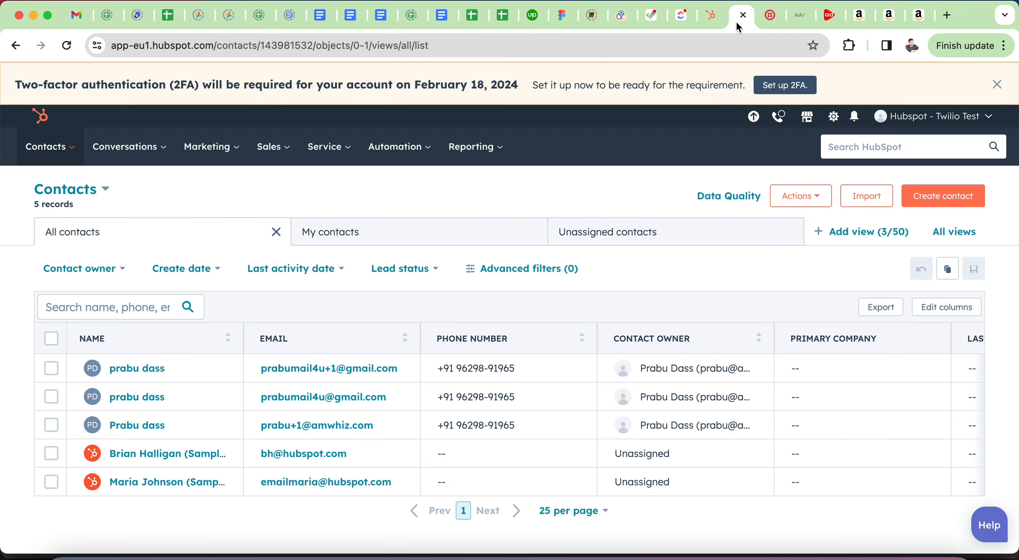
left_click(833, 116)
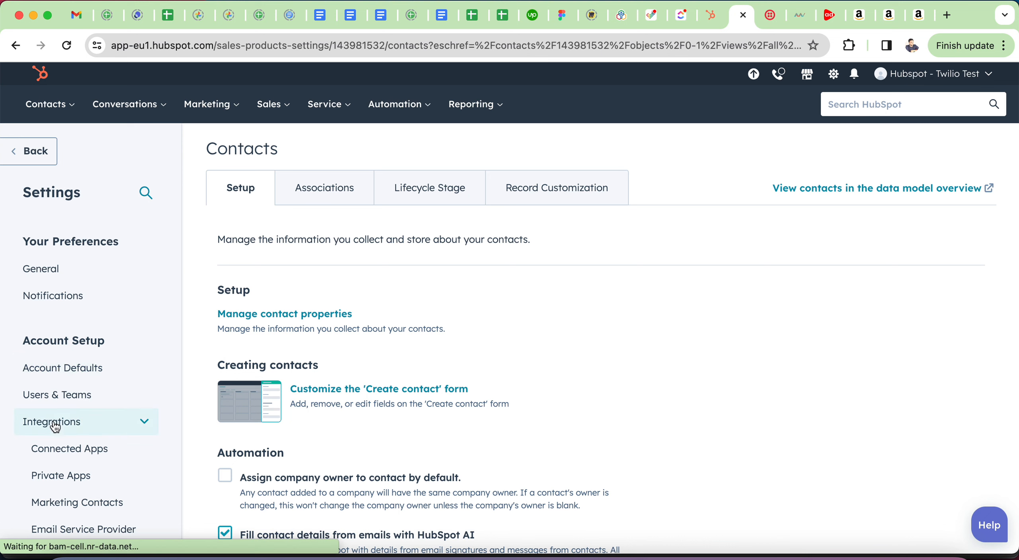
left_click(64, 452)
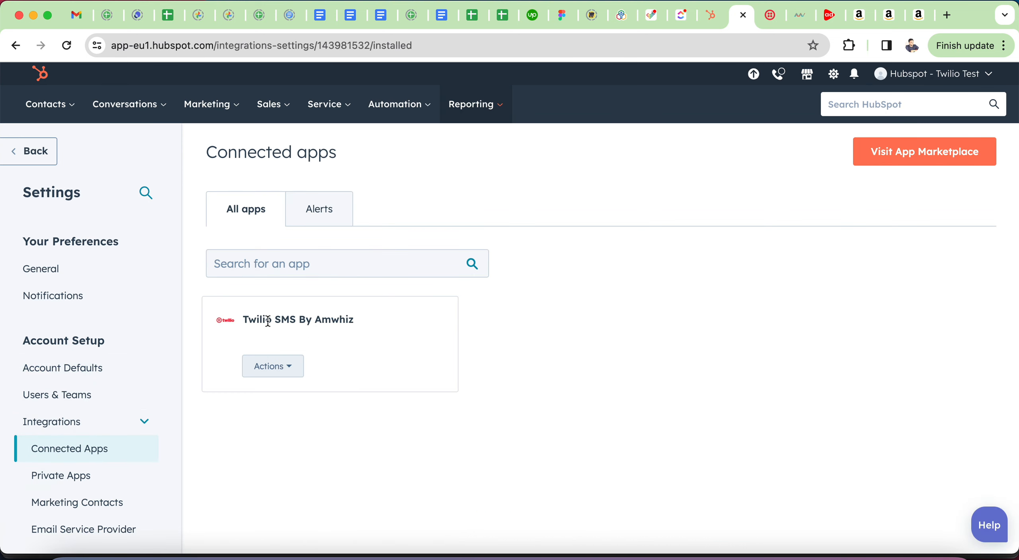
triple_click(275, 322)
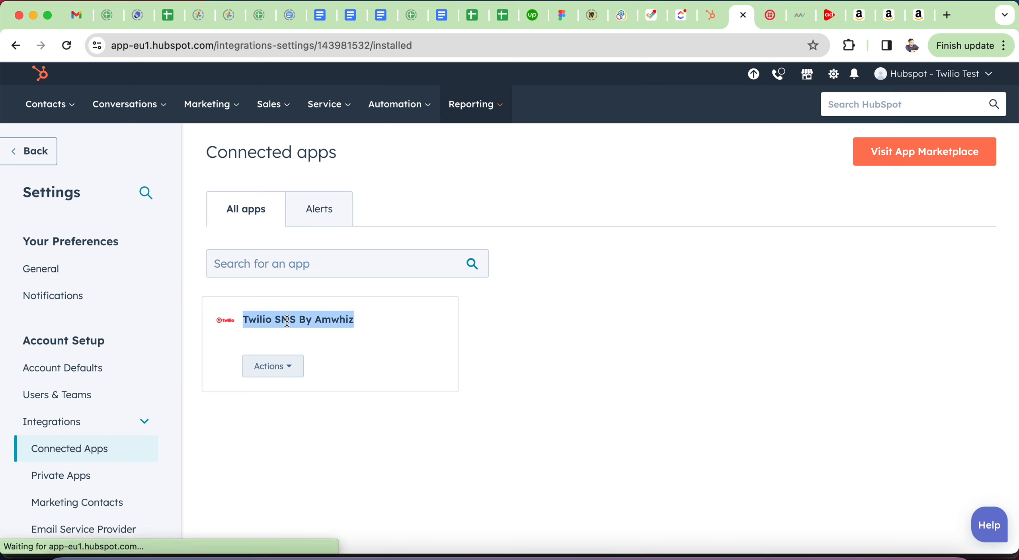
left_click(629, 399)
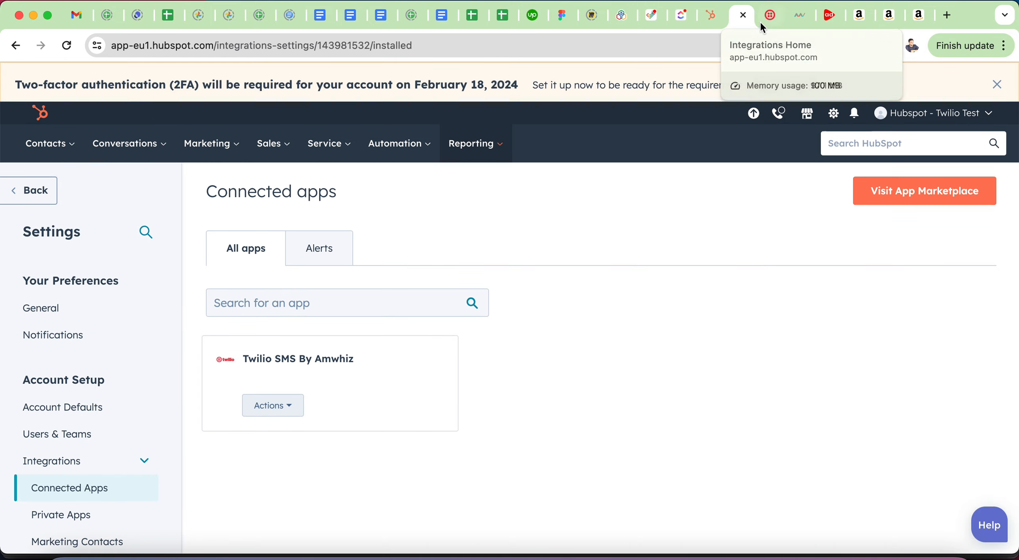
left_click(795, 17)
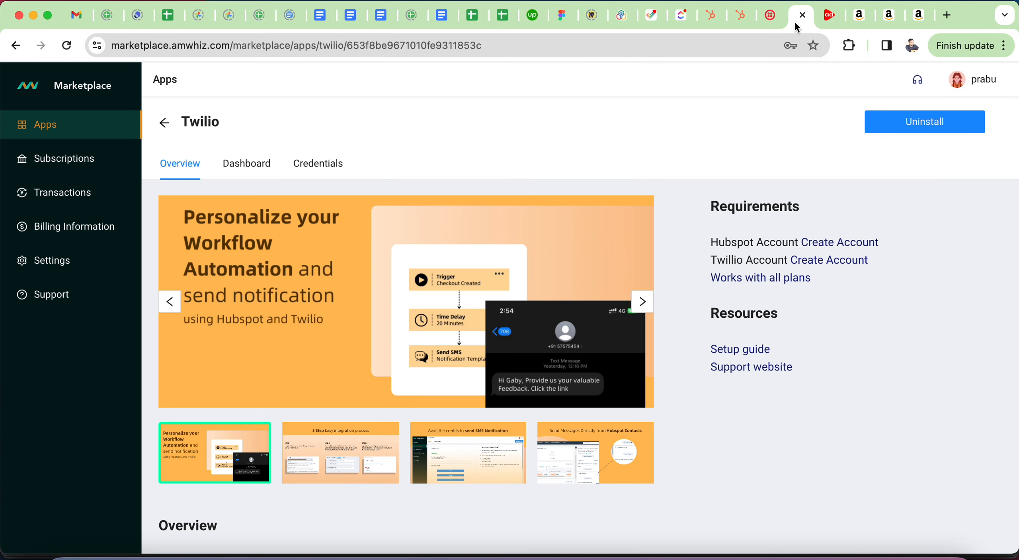
left_click(254, 166)
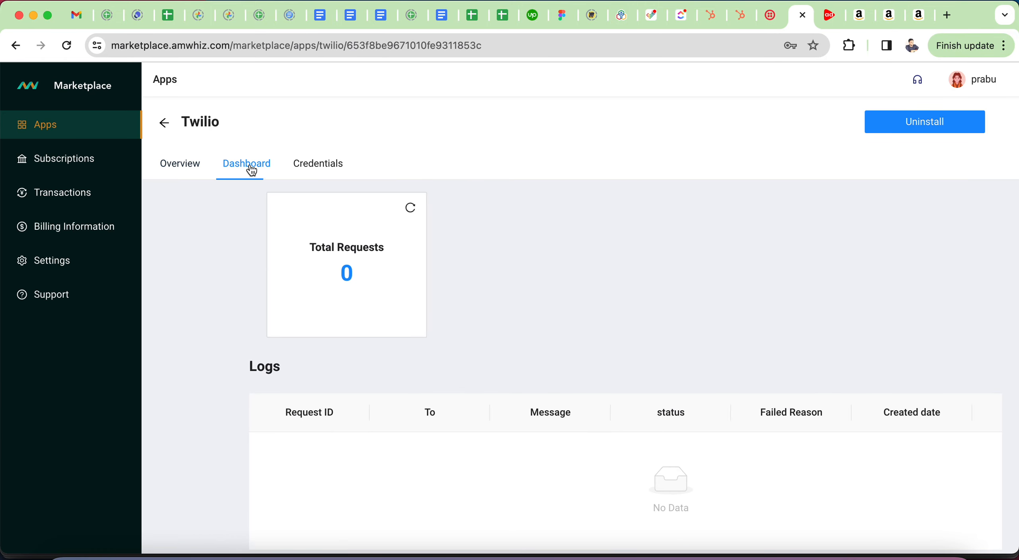
Step: Open HubSpot's Automation > Workflows list of four workflows and bring up the Create workflow options
left_click(735, 16)
mouse_move(395, 148)
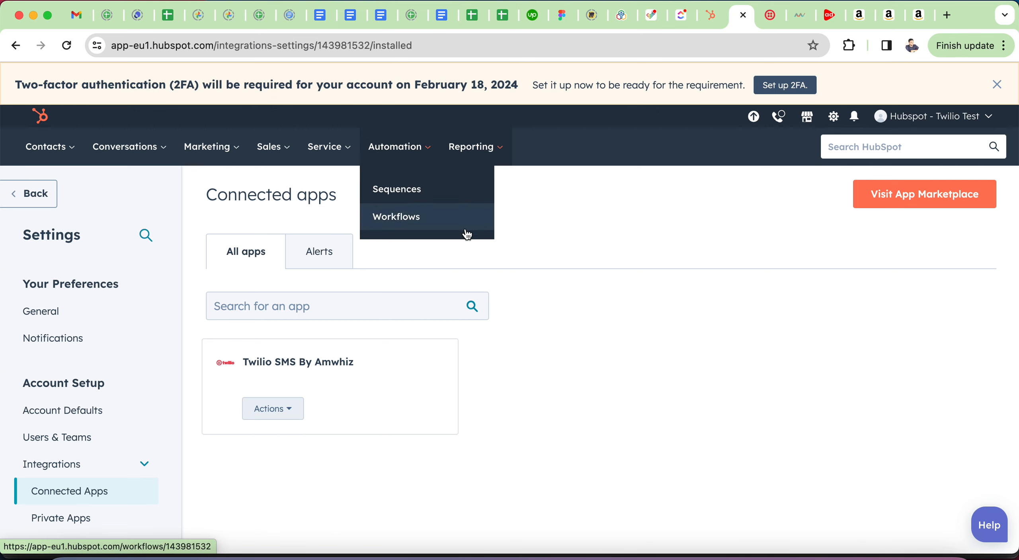
left_click(398, 217)
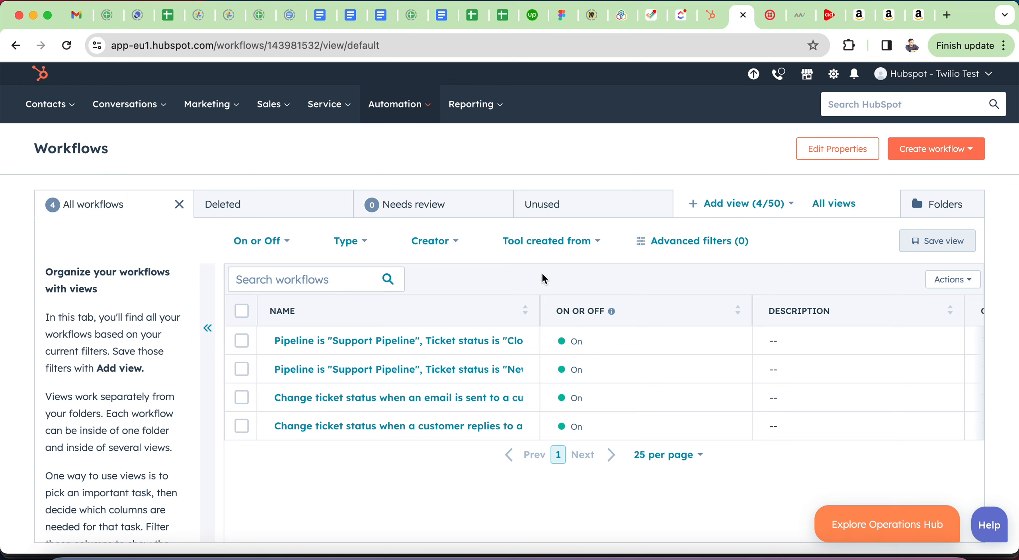
left_click(916, 150)
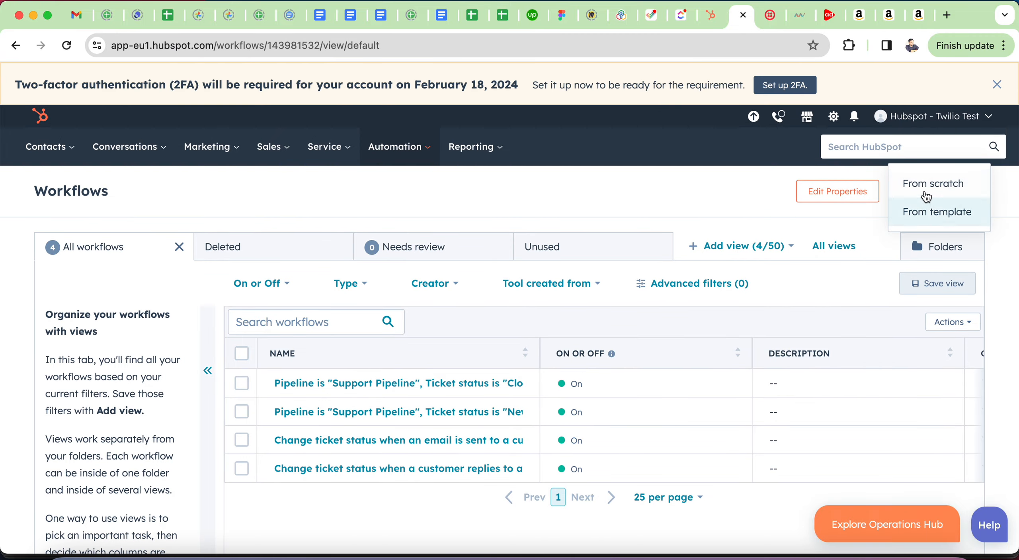
left_click(927, 187)
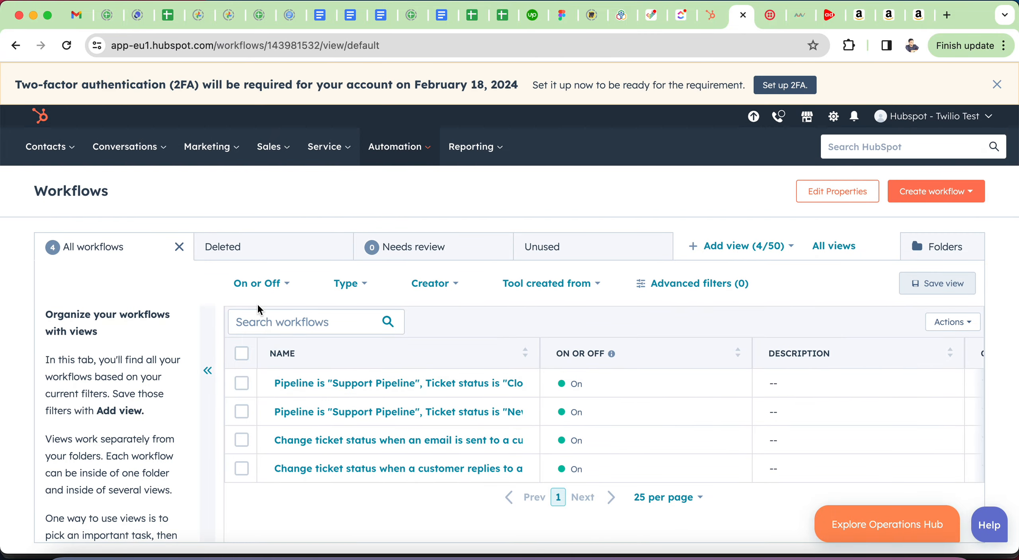
scroll(501, 323, "down", 3)
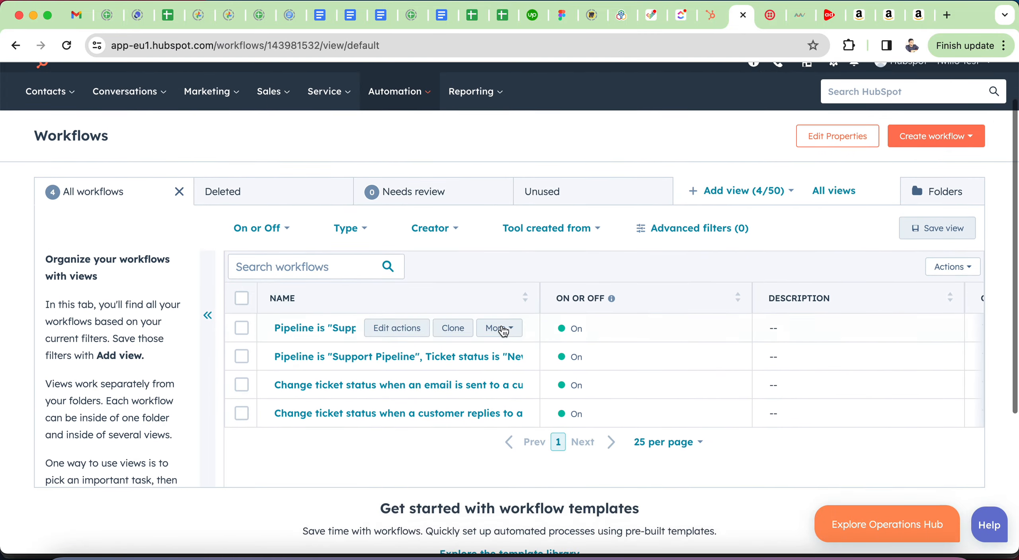
scroll(860, 207, "up", 2)
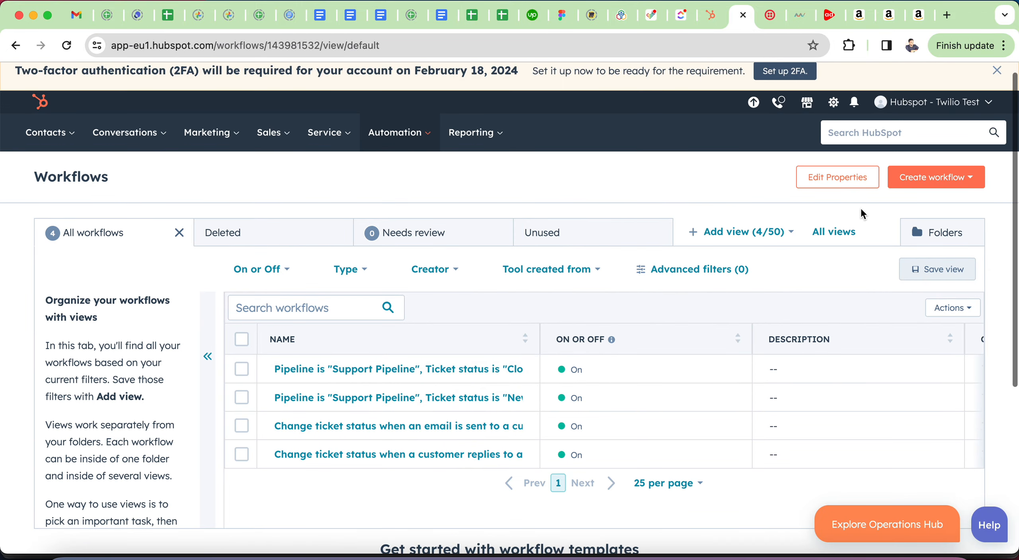
left_click(927, 177)
Step: Start a contact-based workflow from scratch
left_click(923, 209)
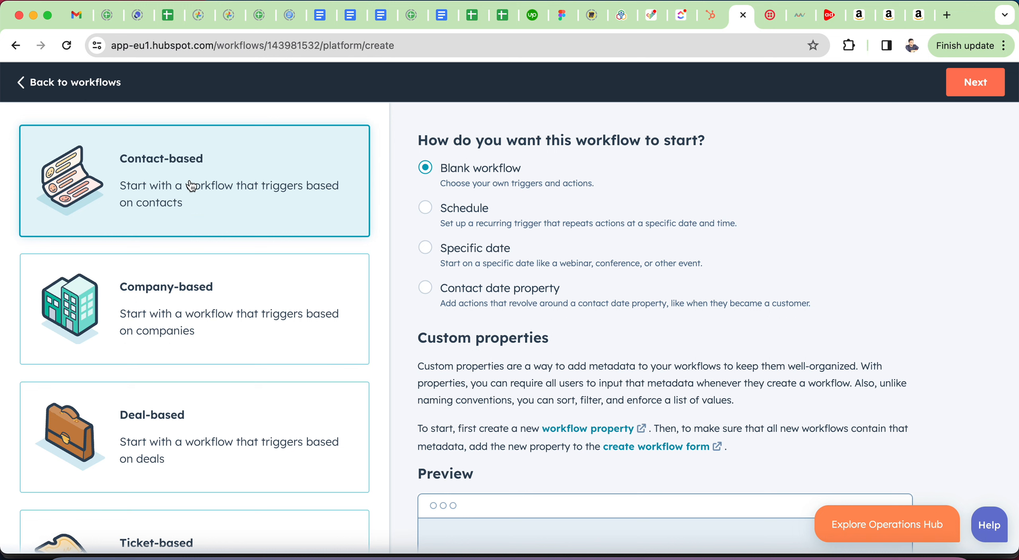
left_click(193, 187)
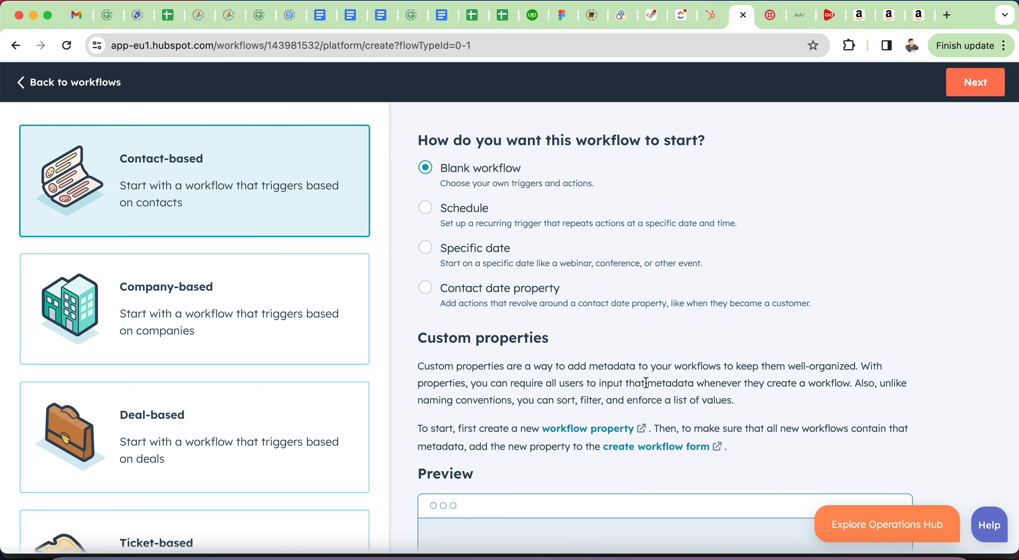
left_click(971, 87)
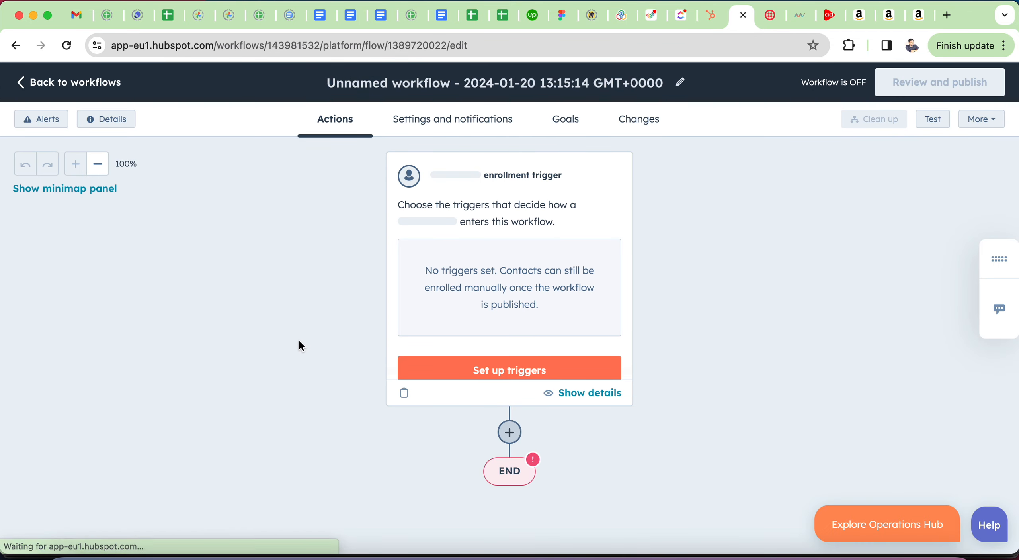
Step: Set the enrollment trigger to 'When an event occurs: Object created' and save it
left_click(485, 371)
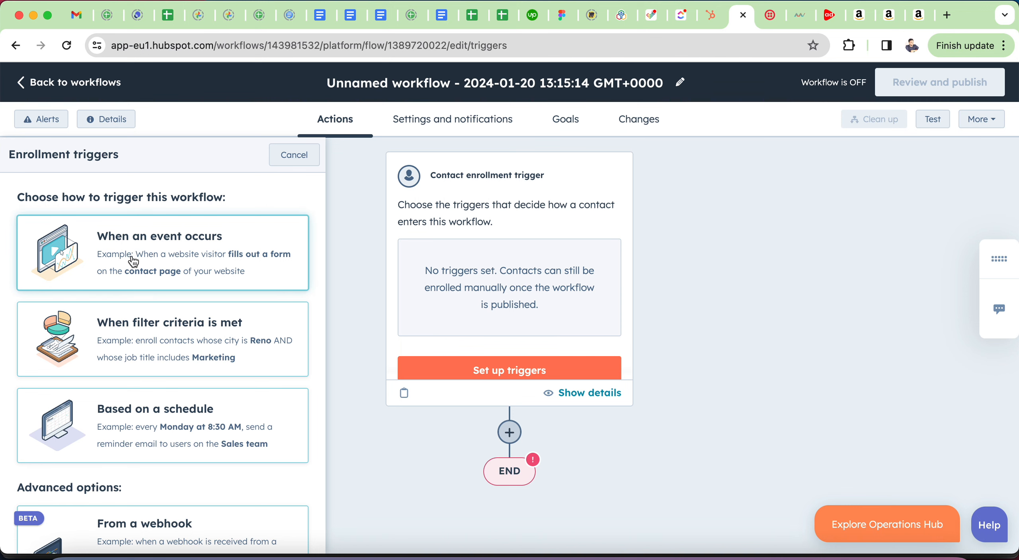
left_click(163, 256)
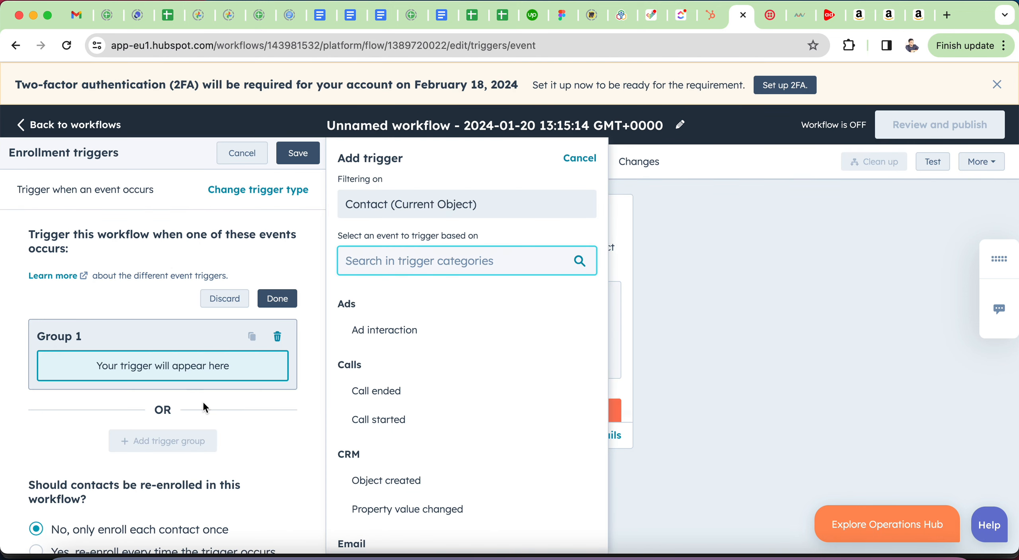
scroll(418, 423, "down", 1)
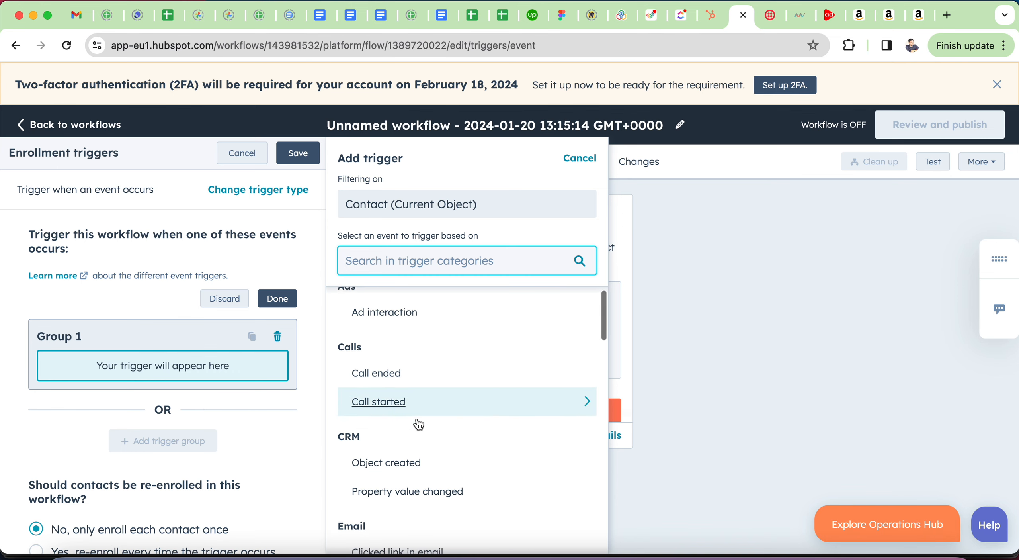
scroll(419, 424, "down", 4)
left_click(461, 393)
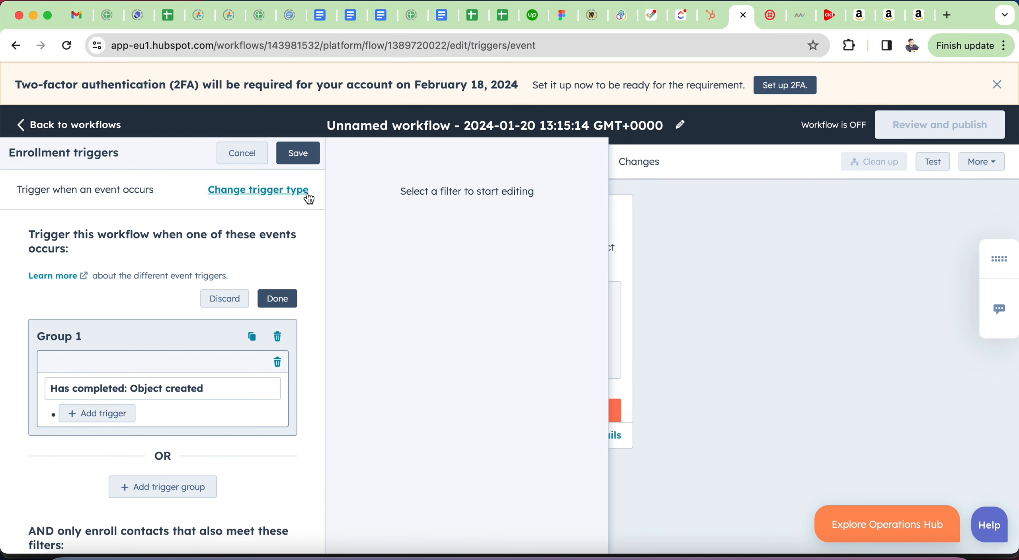
scroll(231, 463, "down", 5)
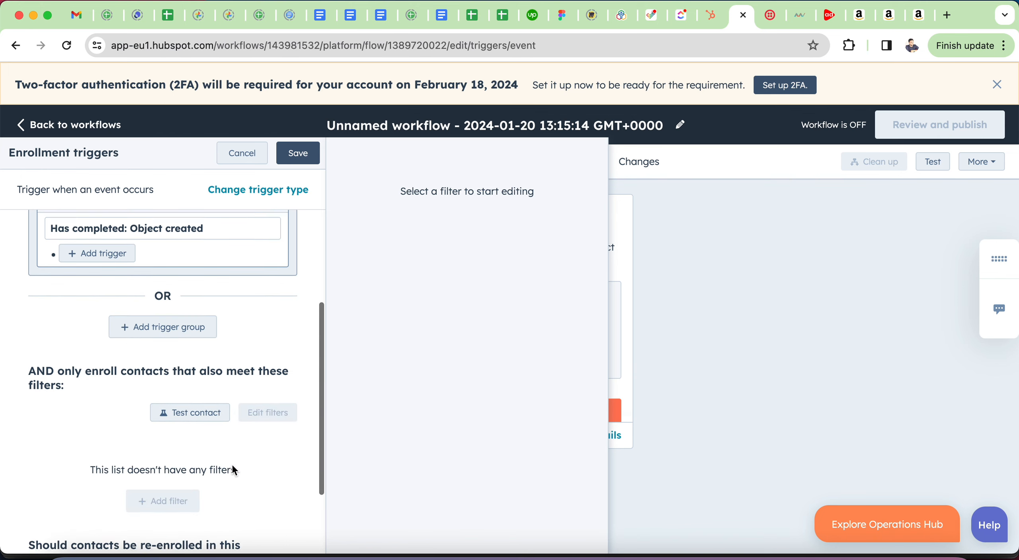
scroll(236, 432, "up", 5)
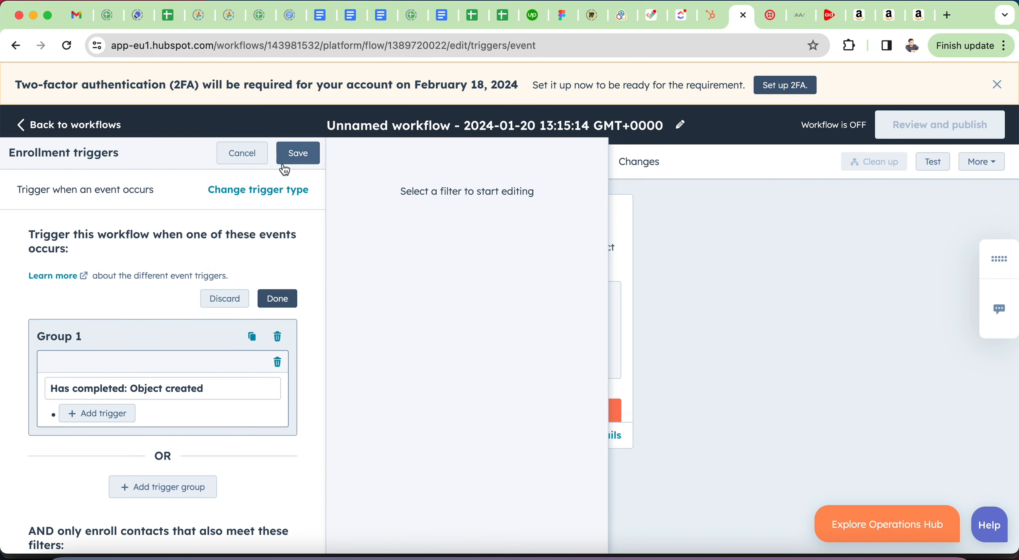
left_click(302, 153)
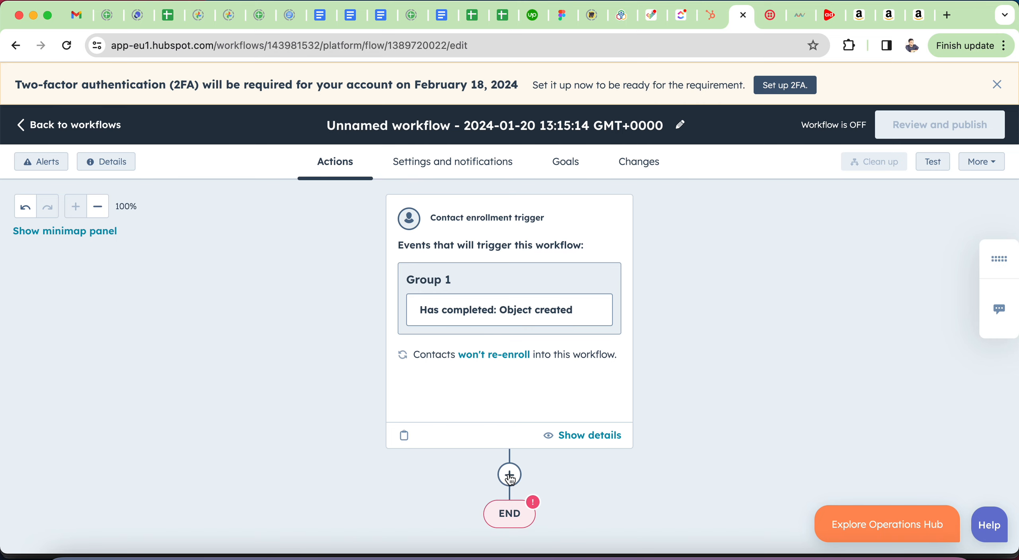
Step: Add a Twilio SMS By Amwhiz 'Send Twilio SMS' action after the enrollment trigger
left_click(510, 475)
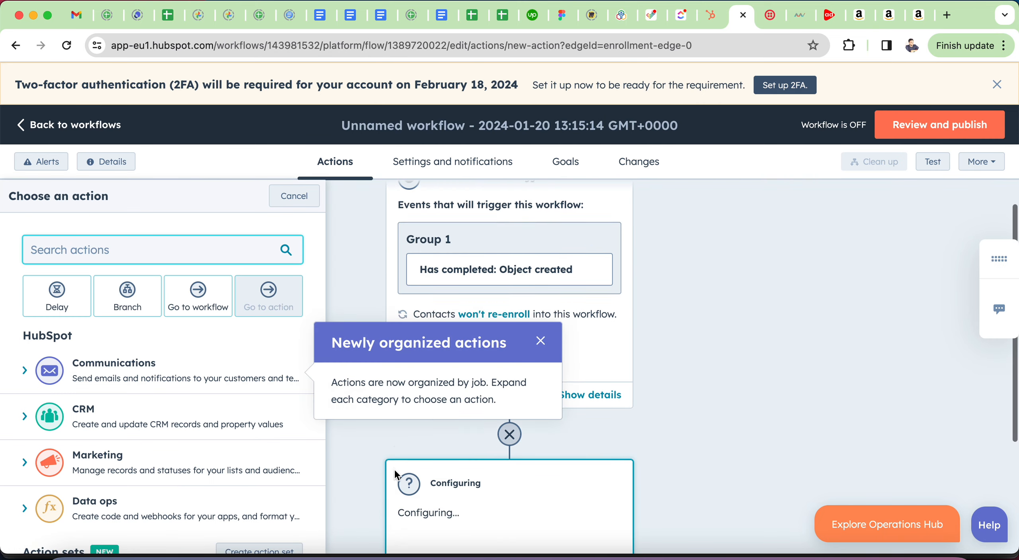
scroll(132, 448, "down", 5)
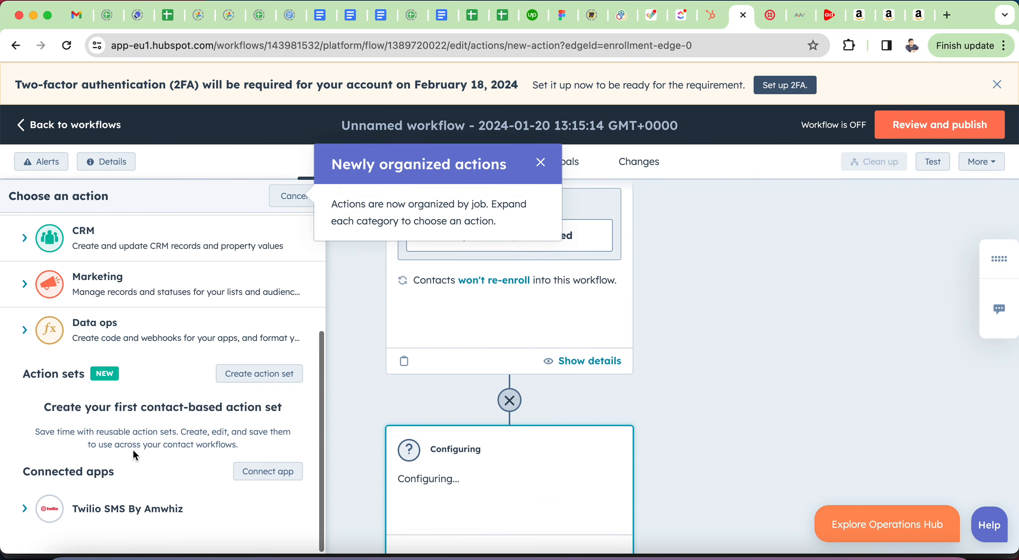
left_click(109, 517)
scroll(109, 517, "down", 3)
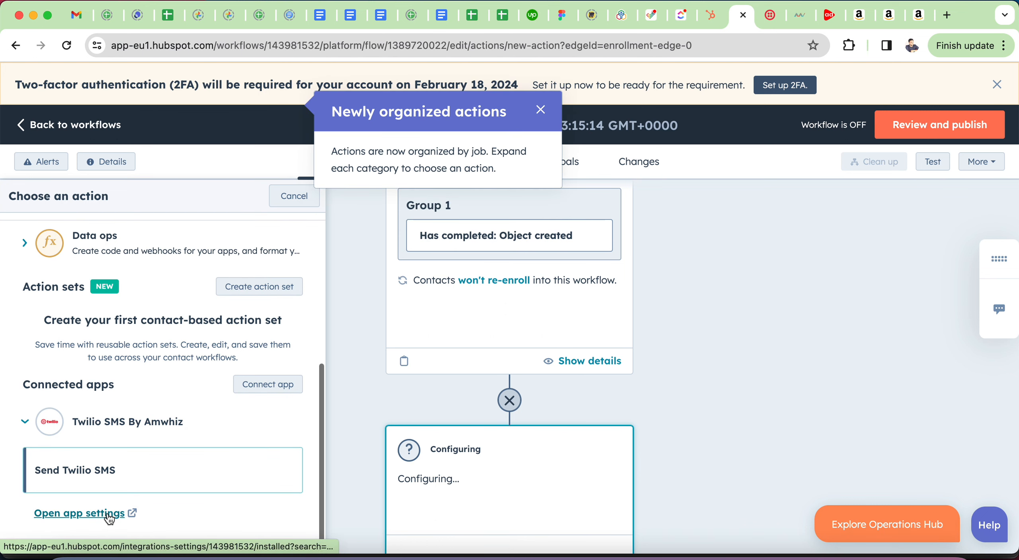
left_click(159, 474)
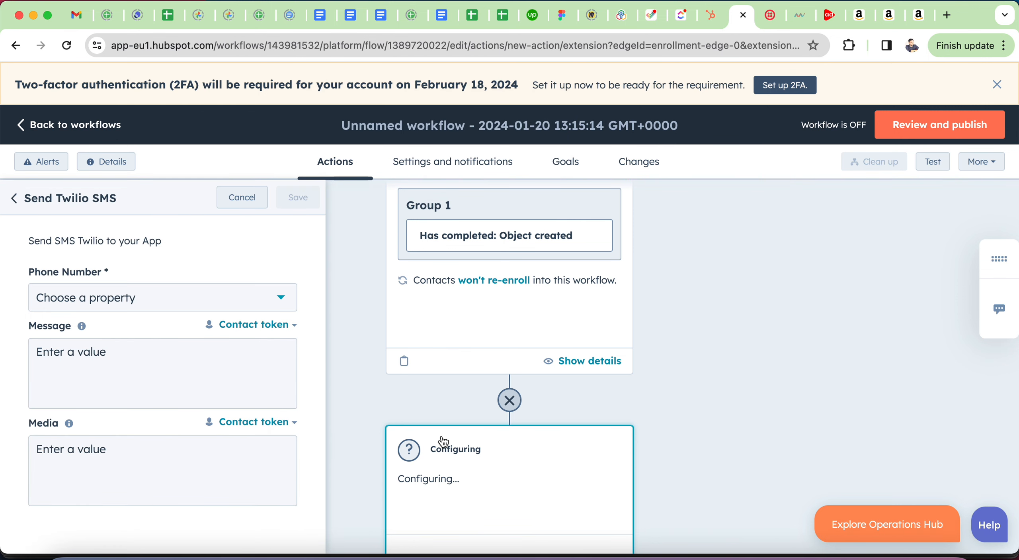
left_click(144, 299)
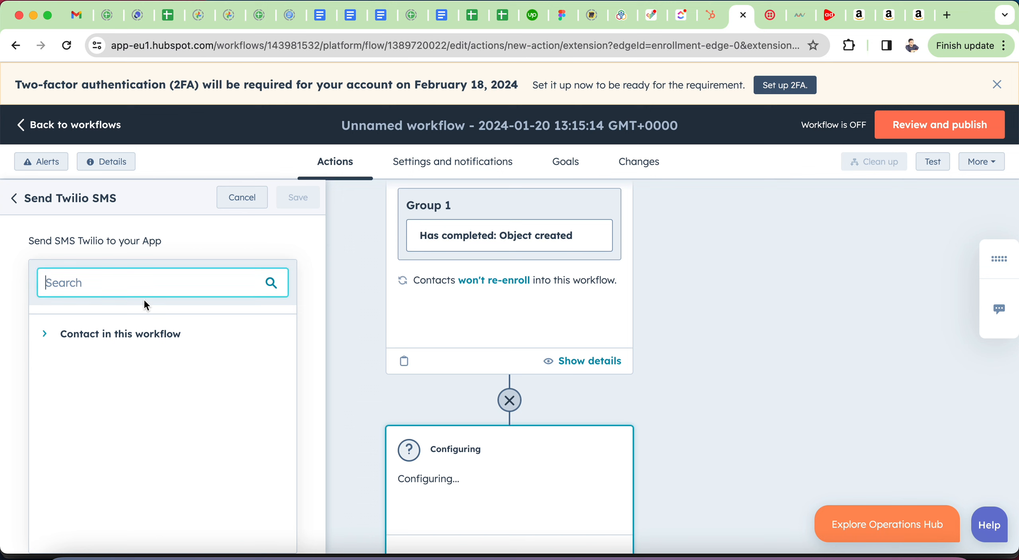
left_click(244, 231)
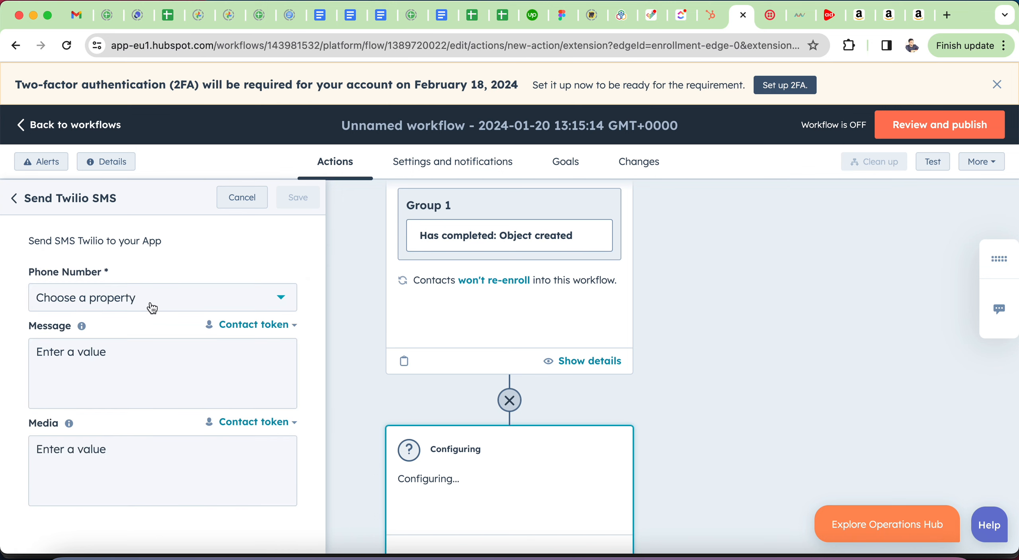
Step: Set the message 'Hello, Welcome to Amwhiz App Marketplace, explore Twilio SMS with Hubspo', phone to Contact owner, and save
left_click(124, 368)
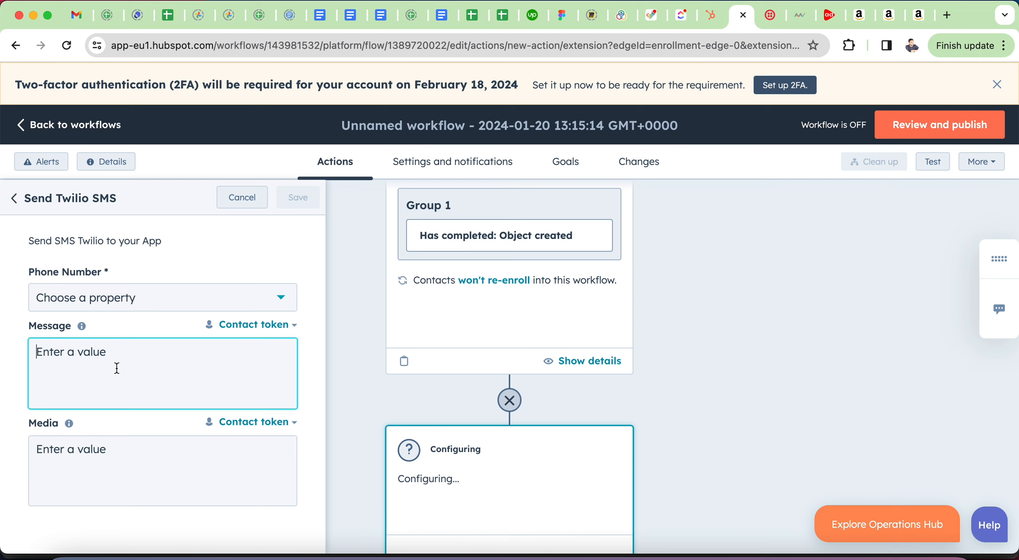
type("Hello, Welcome to Amwhi")
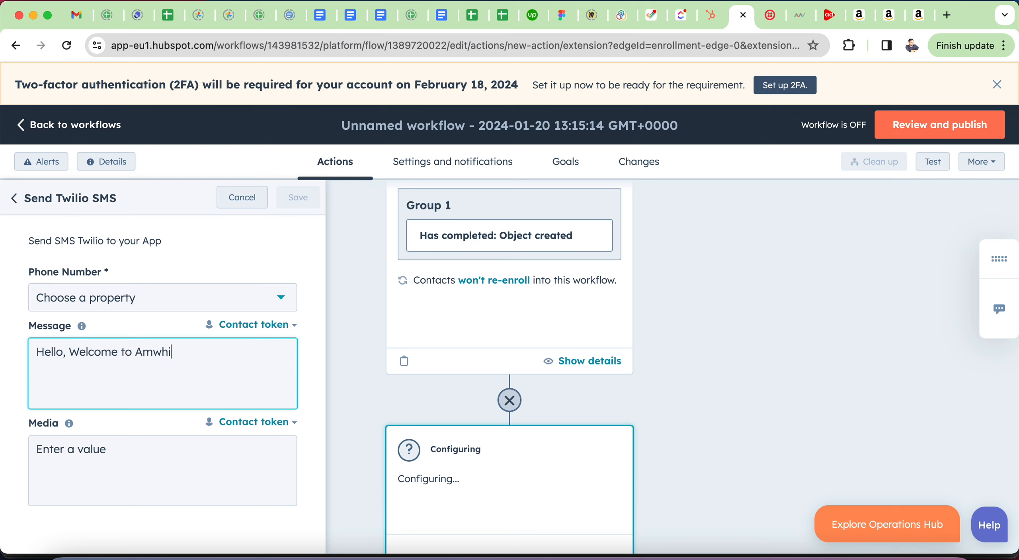
type("z App Marketplace")
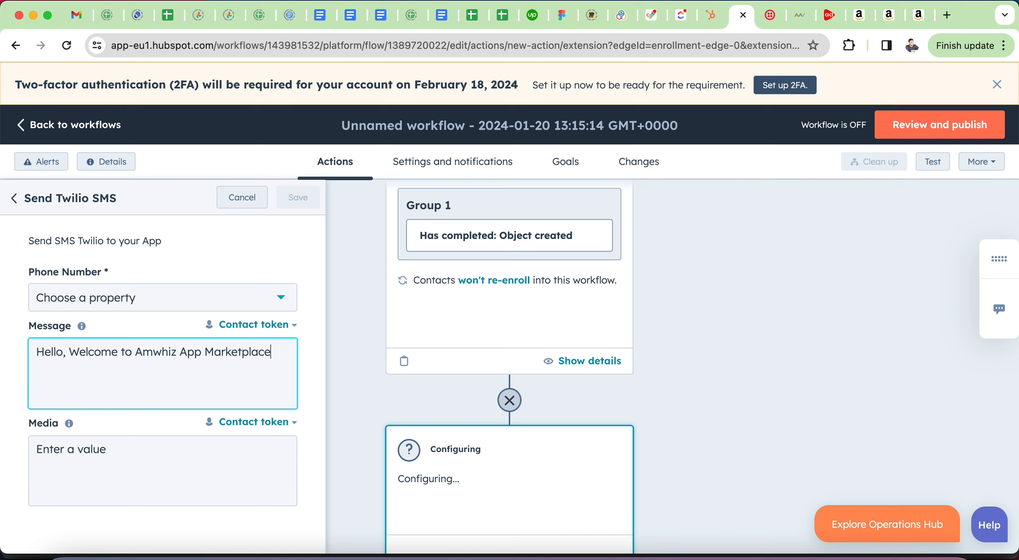
type(", explore Twilio SMS ")
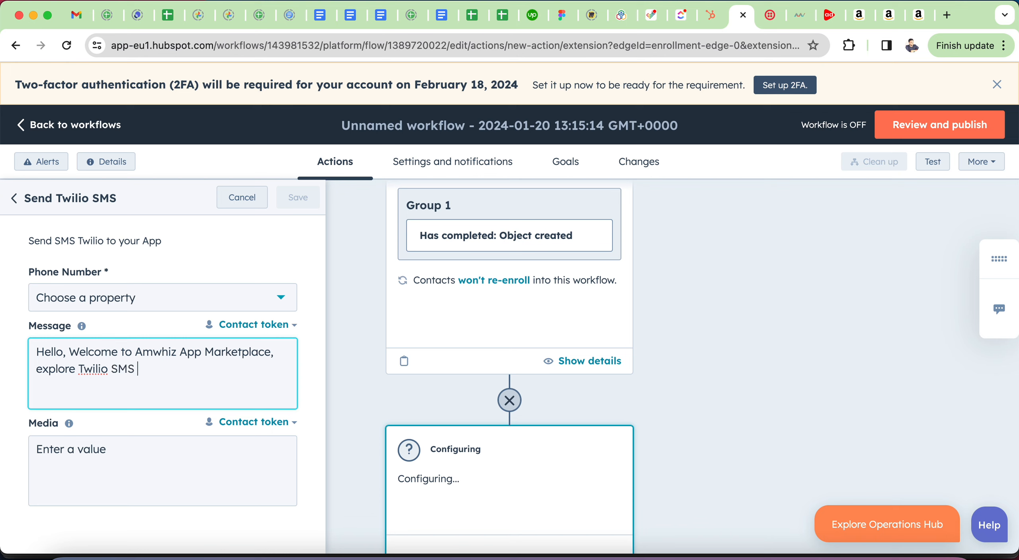
type("with Hubspot.")
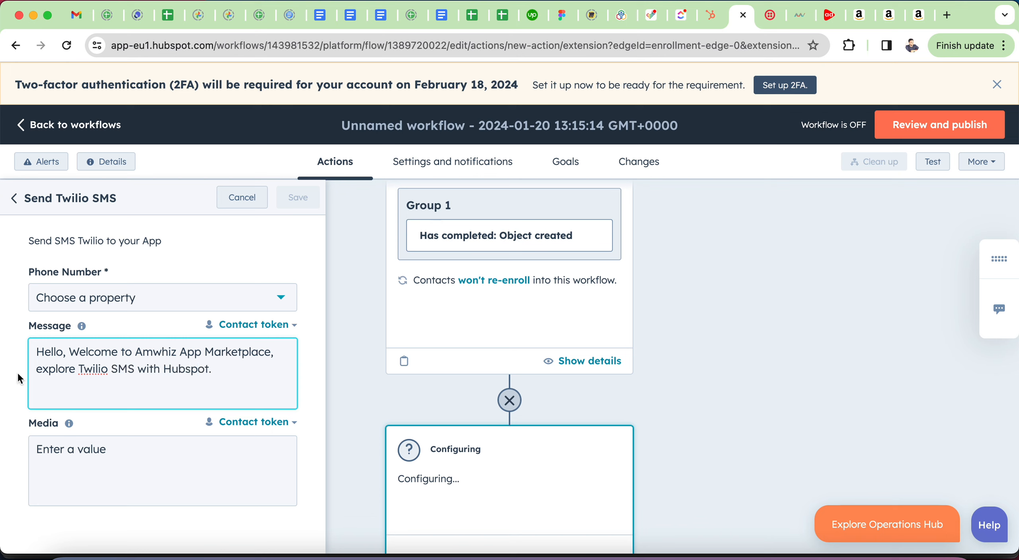
left_click(142, 299)
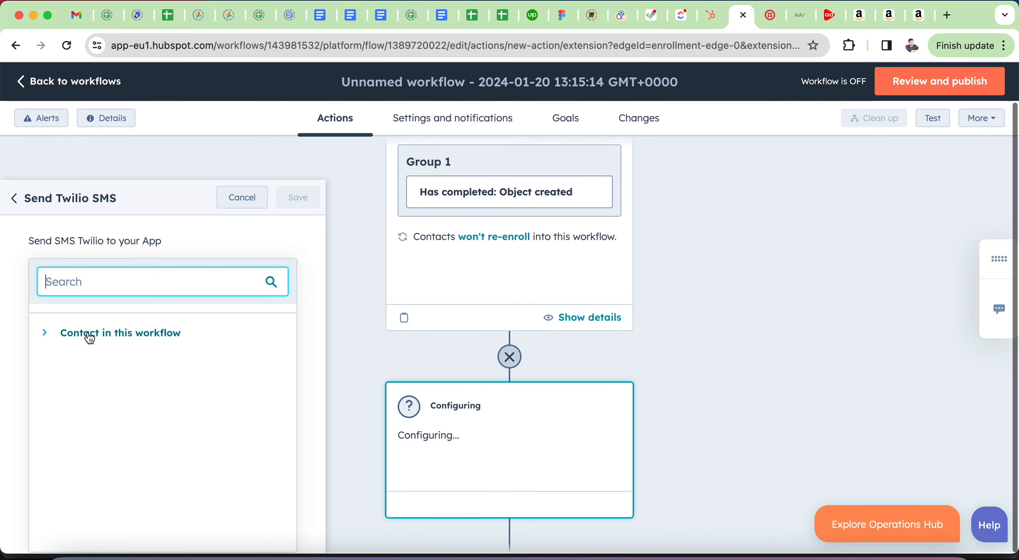
left_click(48, 338)
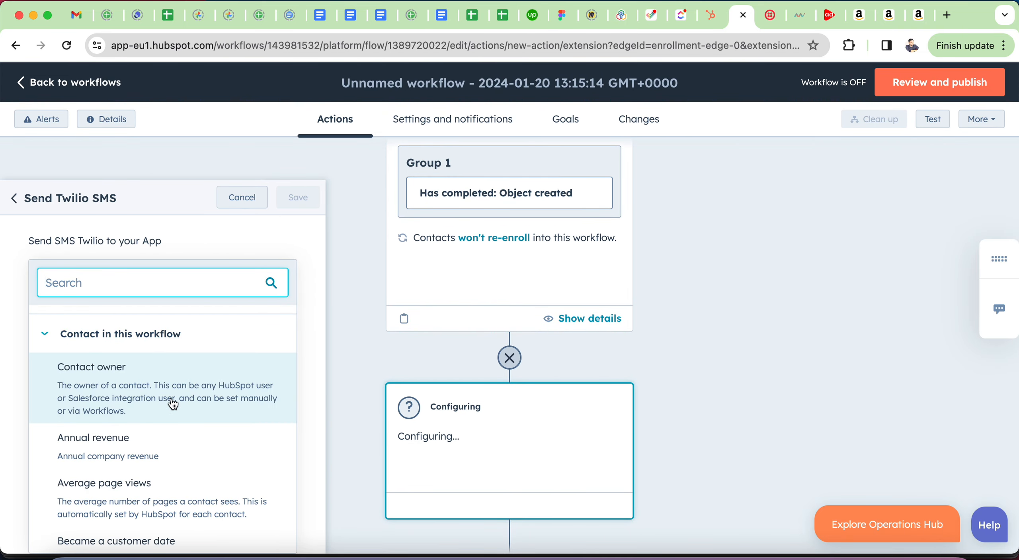
scroll(172, 402, "down", 2)
scroll(171, 403, "up", 2)
left_click(144, 389)
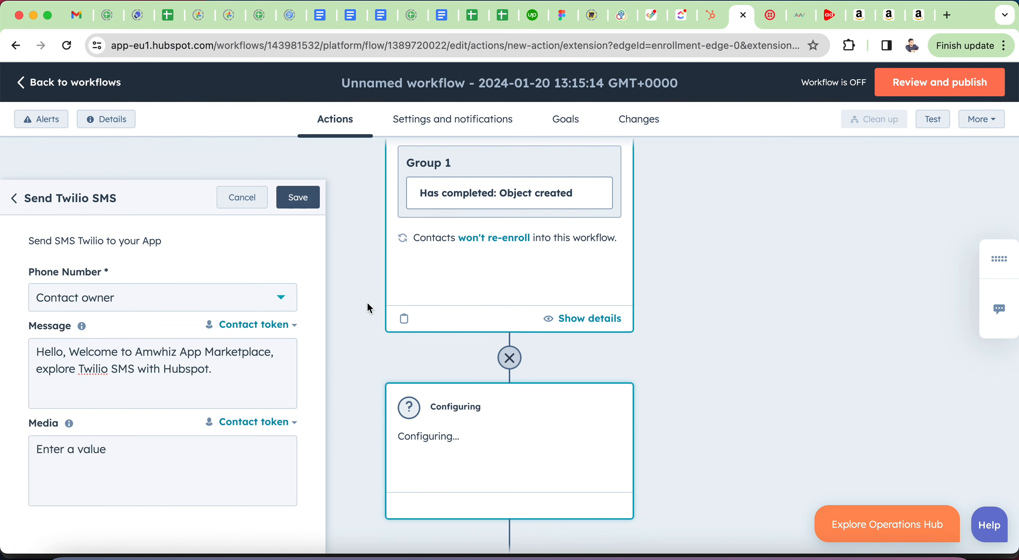
left_click(301, 200)
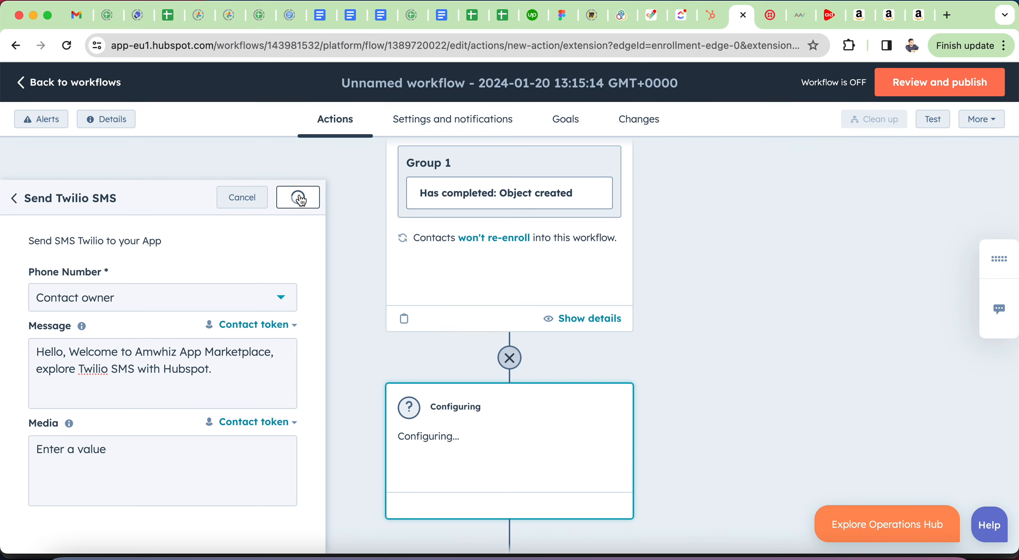
Step: Review and publish the workflow, turn it on, and go back to the workflows list
scroll(706, 358, "down", 4)
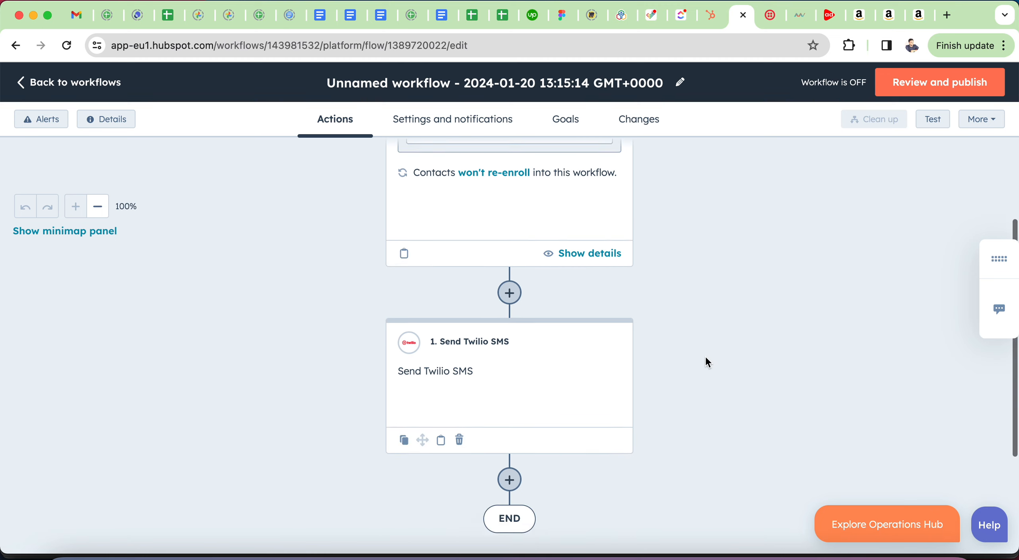
scroll(550, 312, "up", 8)
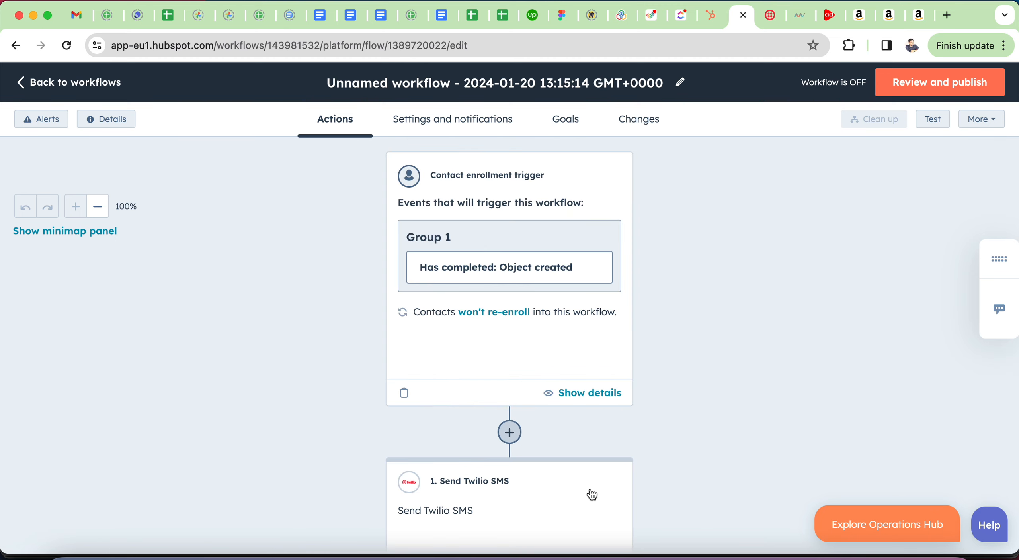
scroll(489, 353, "down", 5)
scroll(652, 333, "up", 5)
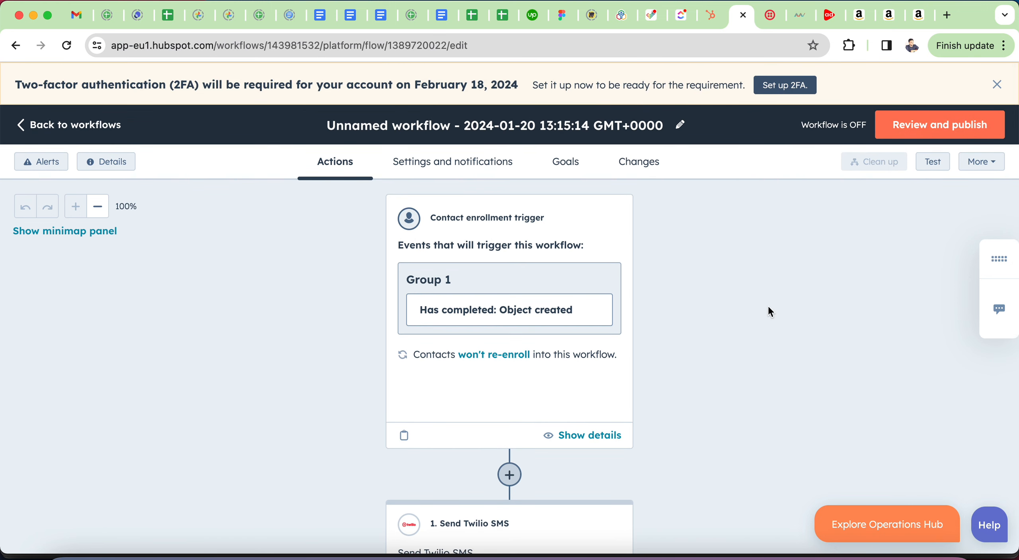
left_click(933, 131)
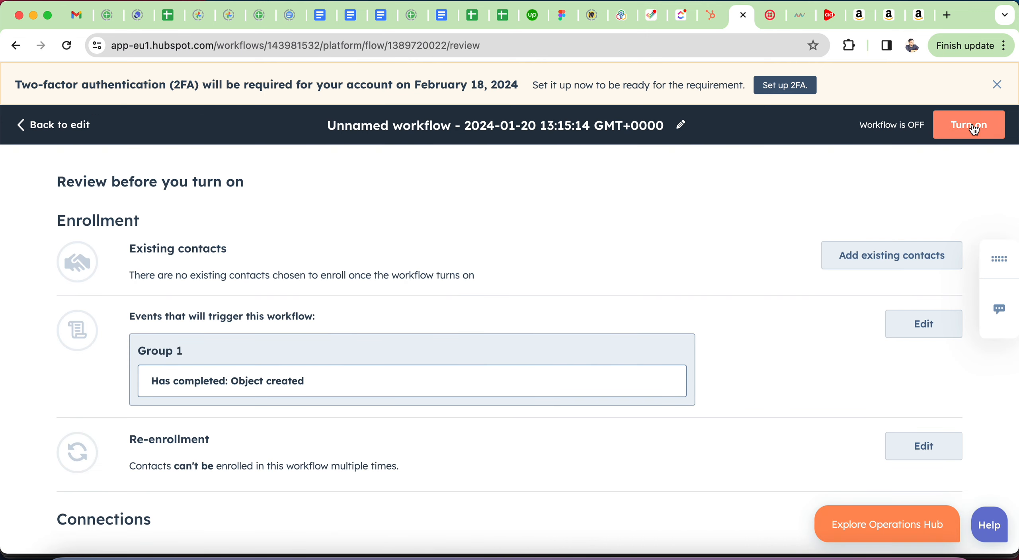
left_click(974, 130)
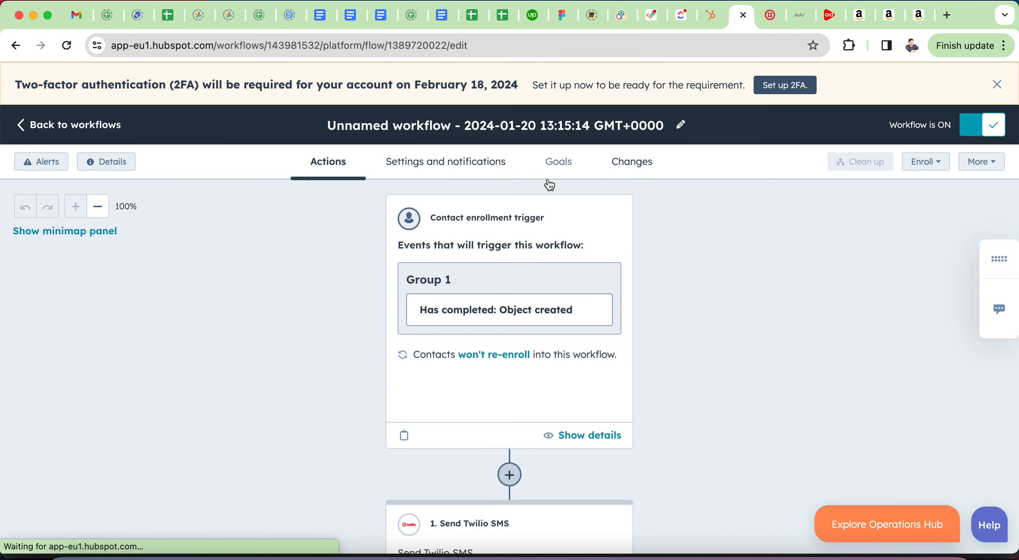
scroll(669, 338, "down", 5)
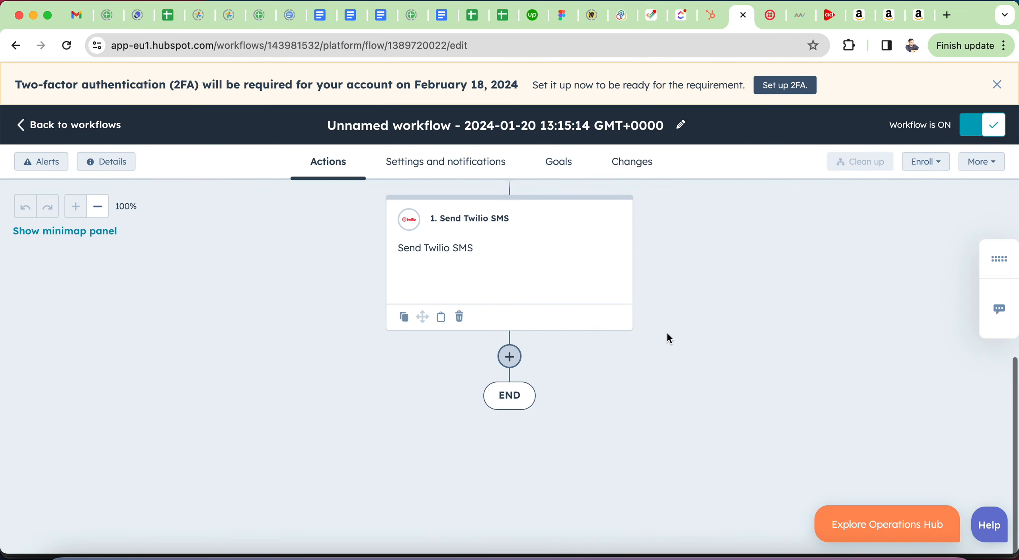
scroll(668, 333, "up", 5)
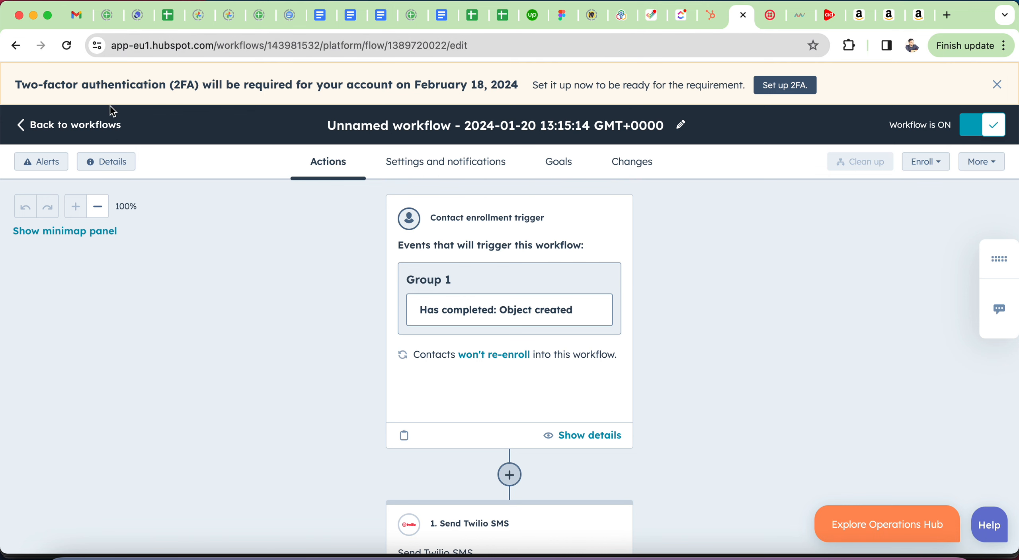
left_click(57, 130)
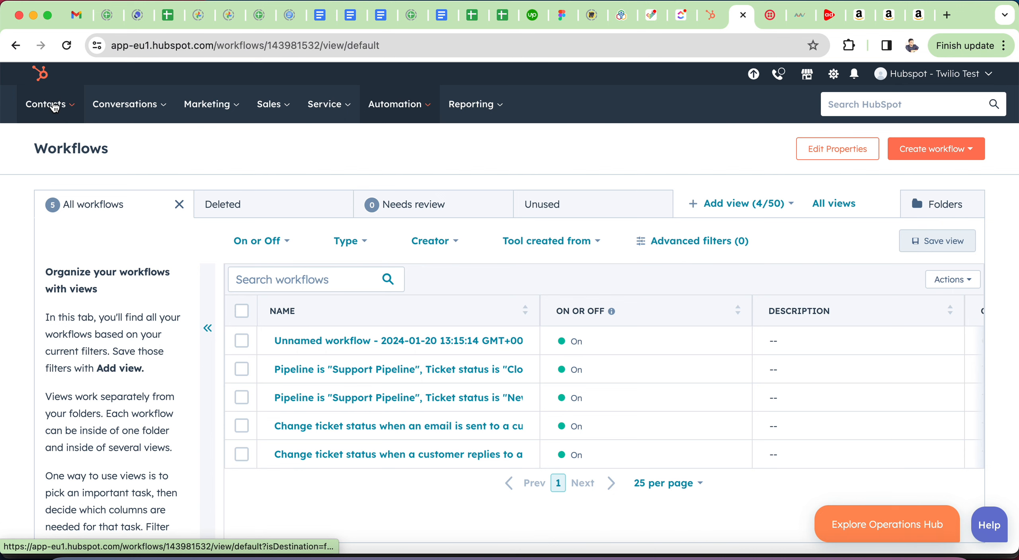
Step: Open Contacts > Contacts, then refresh the Amwhiz Twilio dashboard's total requests count
left_click(49, 105)
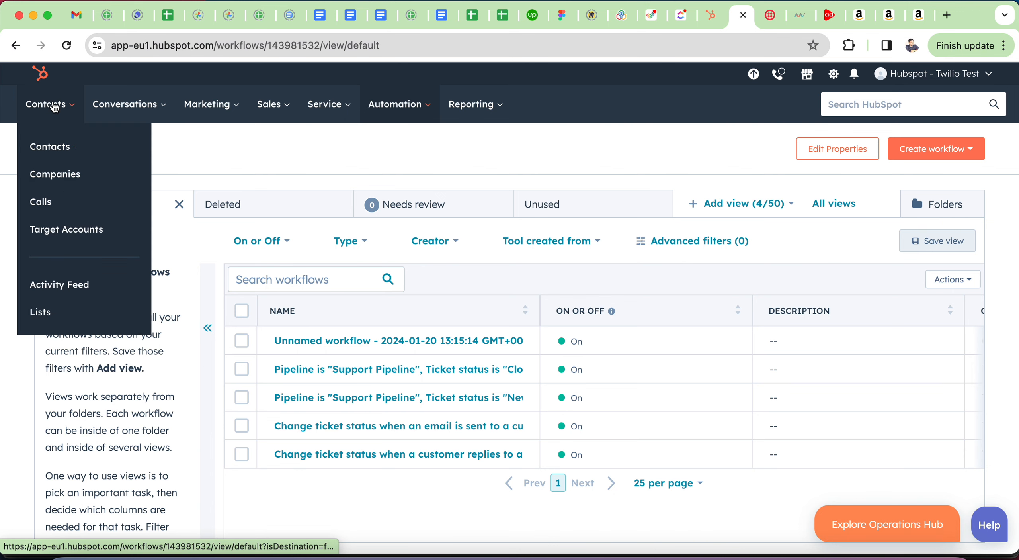
left_click(56, 148)
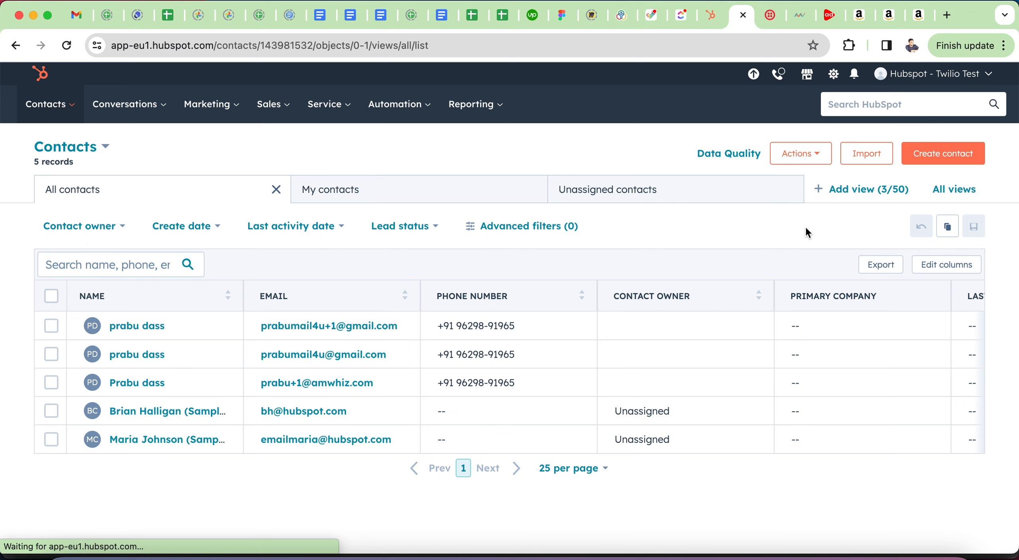
left_click(794, 16)
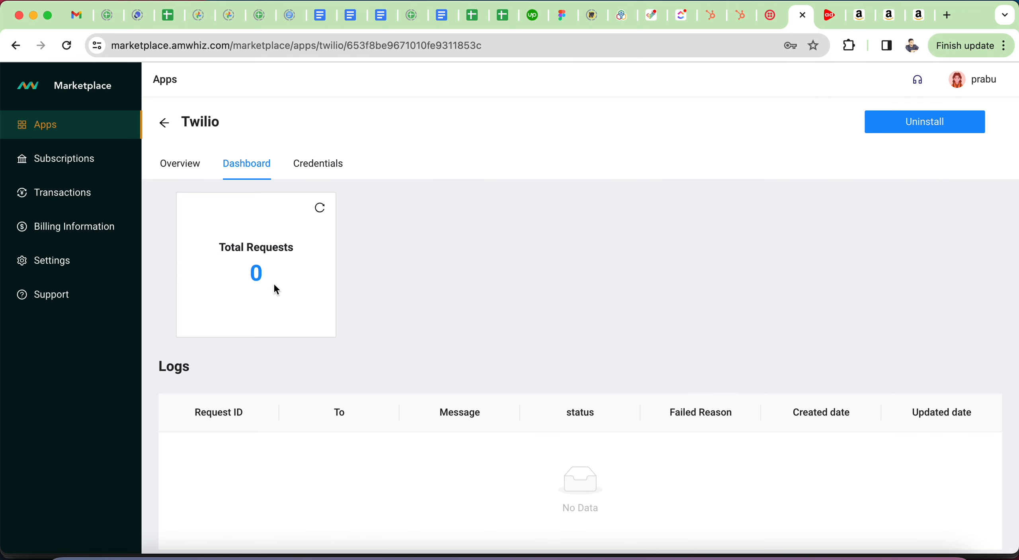
left_click(321, 208)
Step: Refresh the Total Requests count and check the Twilio app's Overview, Credentials and Dashboard tabs
left_click(320, 208)
left_click(177, 164)
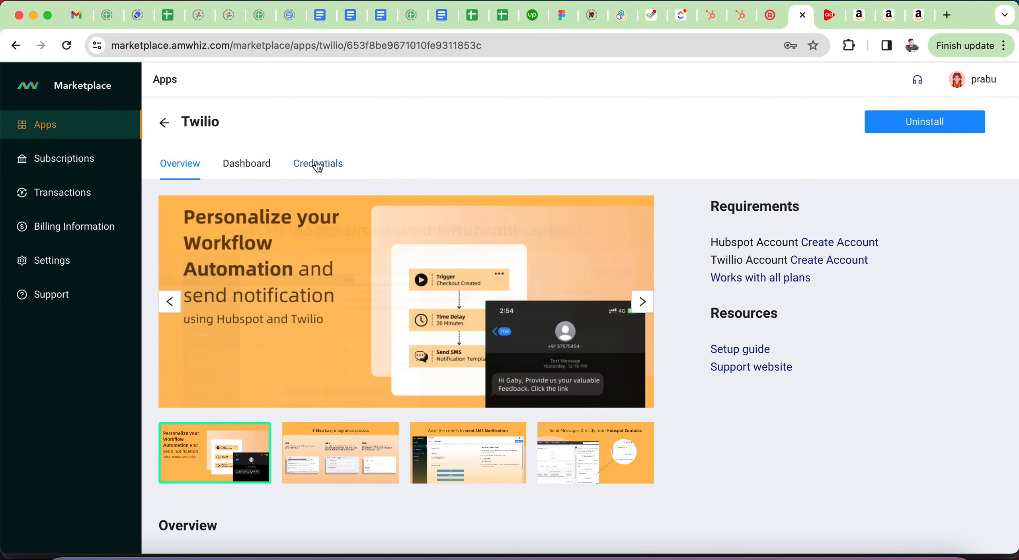
left_click(319, 166)
left_click(249, 168)
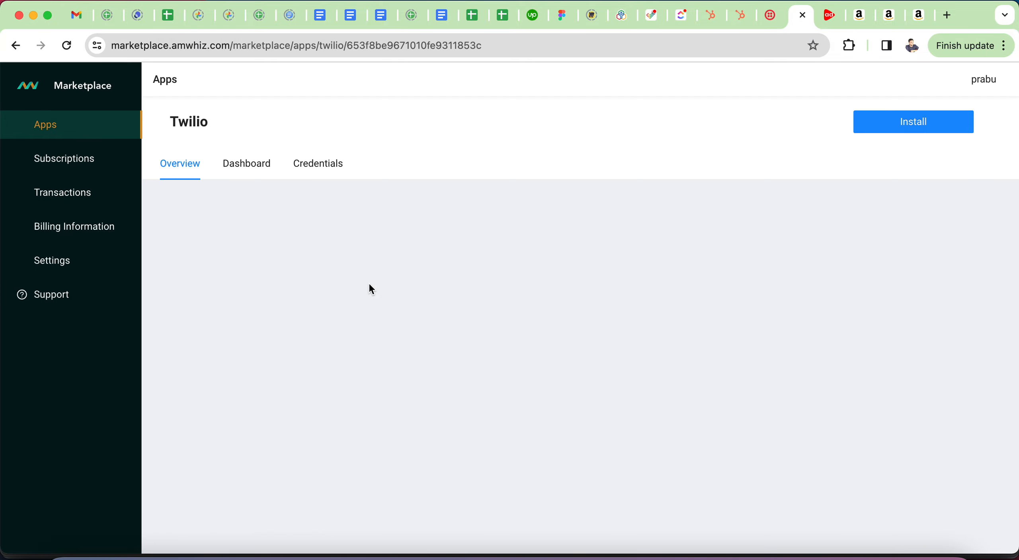
Step: Reload the Twilio dashboard until it shows 01 total request with a successful welcome-message log
left_click(247, 167)
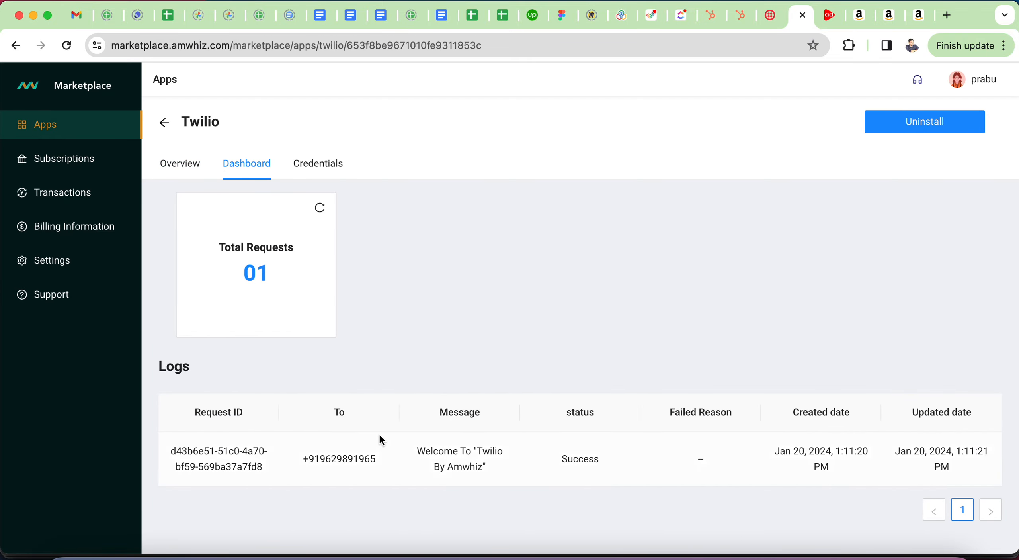
scroll(648, 458, "down", 2)
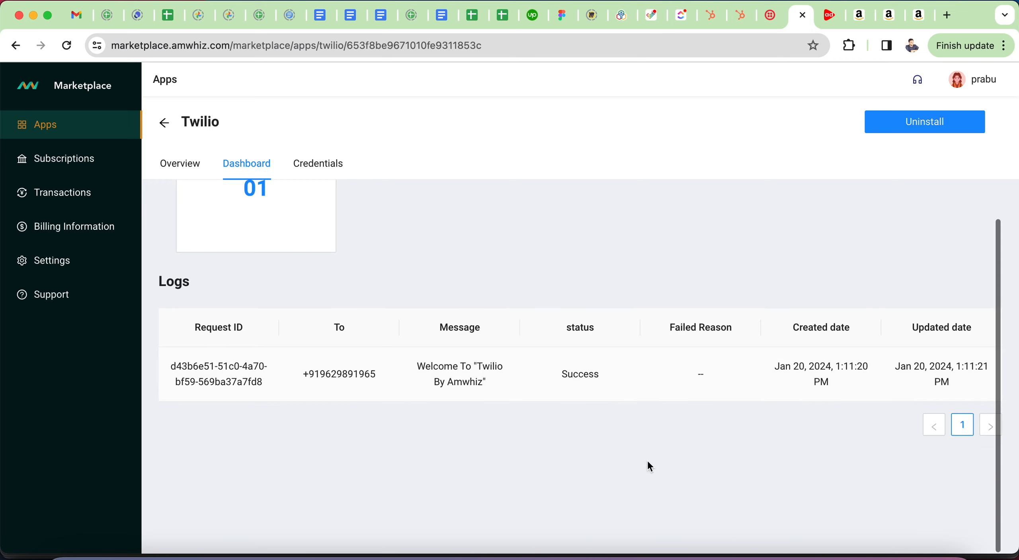
scroll(573, 367, "up", 2)
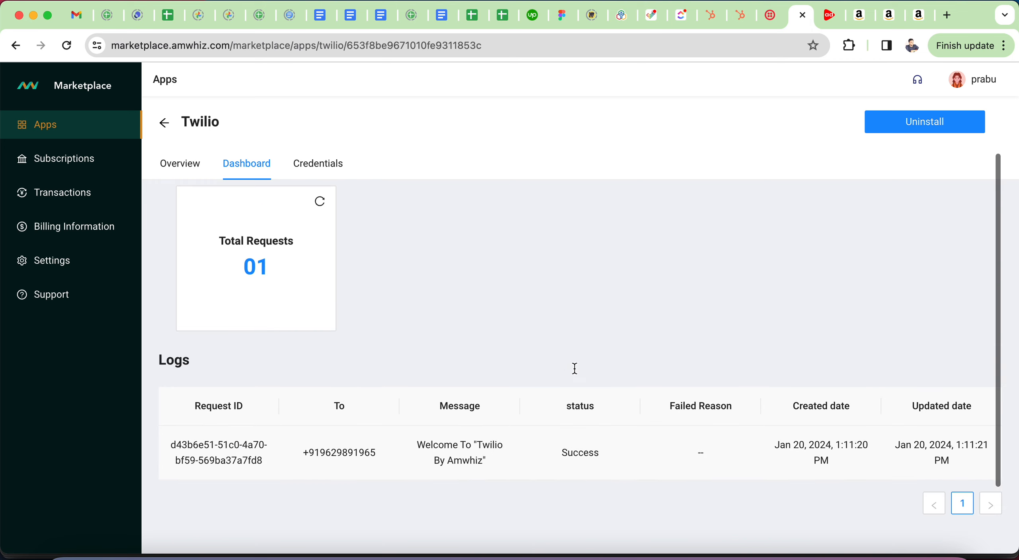
left_click(320, 207)
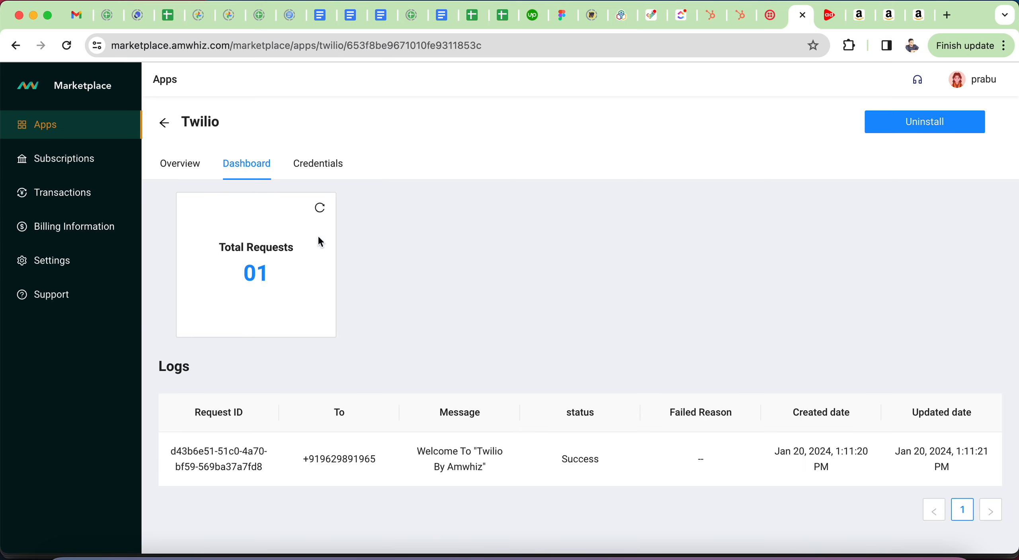
left_click(762, 20)
Step: Start a new HubSpot contact and enter the lead's email address, first name and last name
left_click(739, 24)
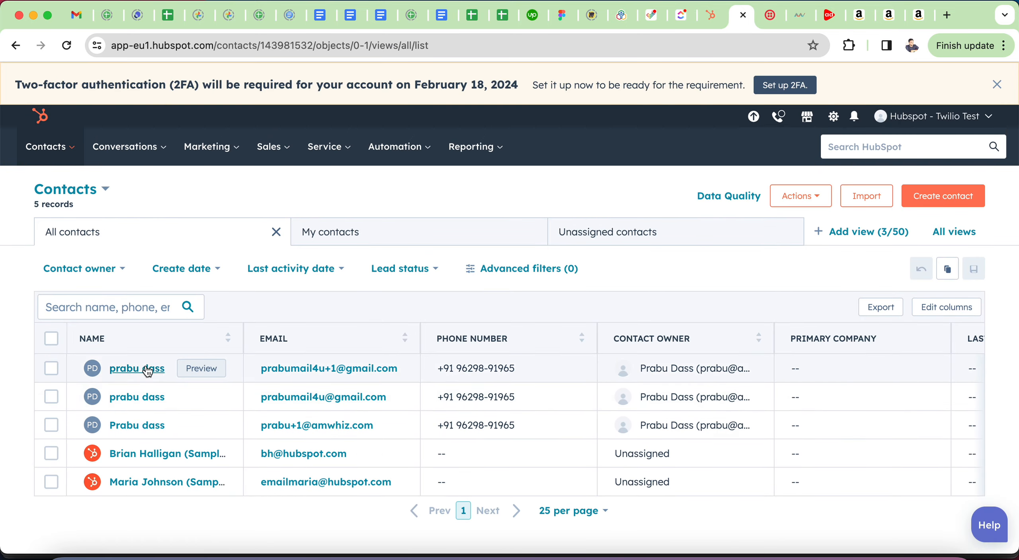
left_click(934, 200)
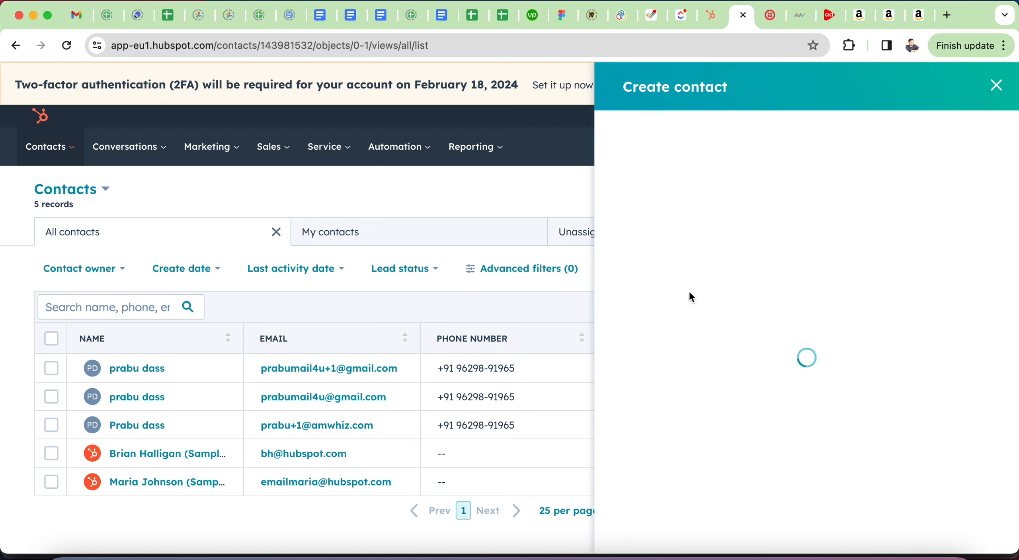
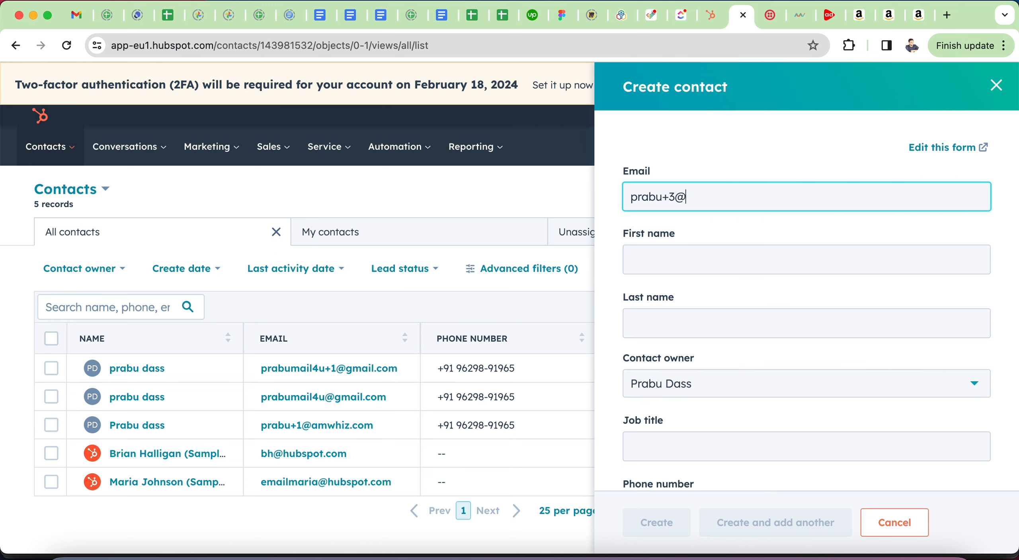
key("Tab")
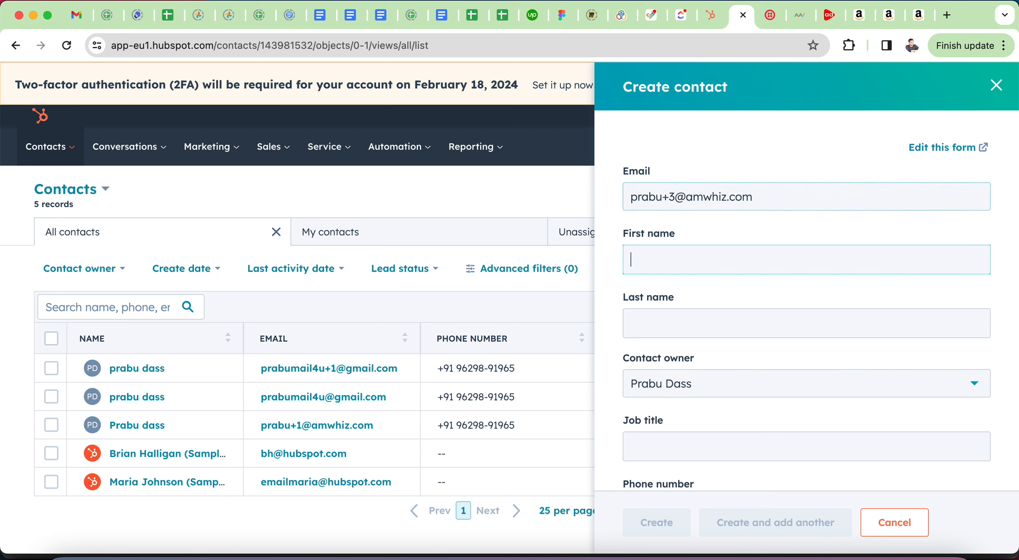
key("Tab")
key("Tab")
key("Tab")
key("Tab")
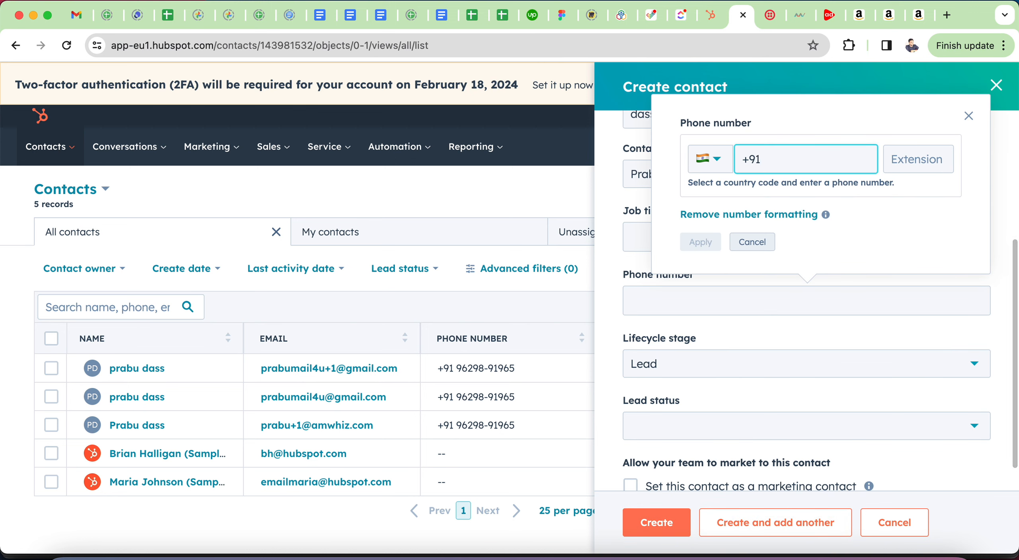
Step: Enter the contact's +91 phone number and apply it
left_click(647, 311)
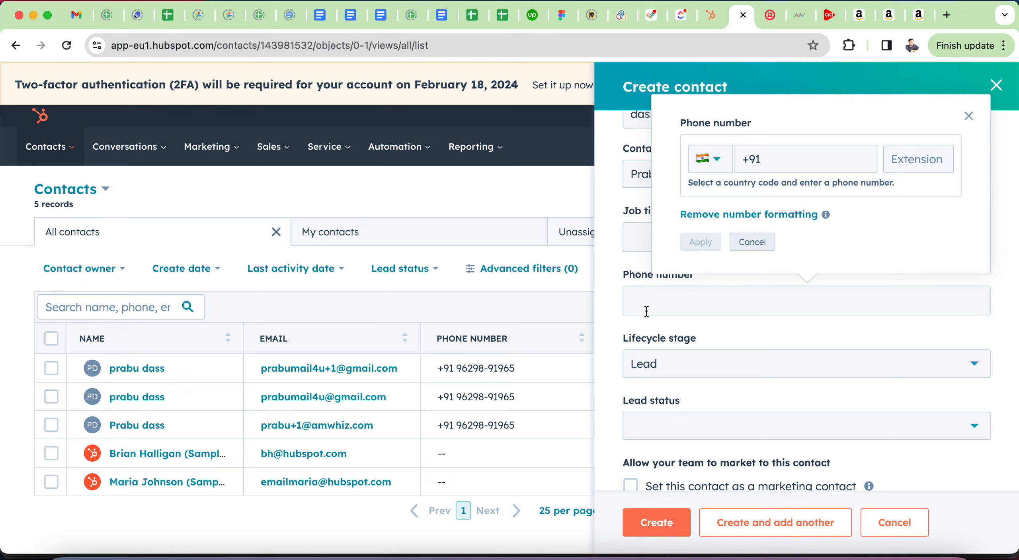
left_click(786, 149)
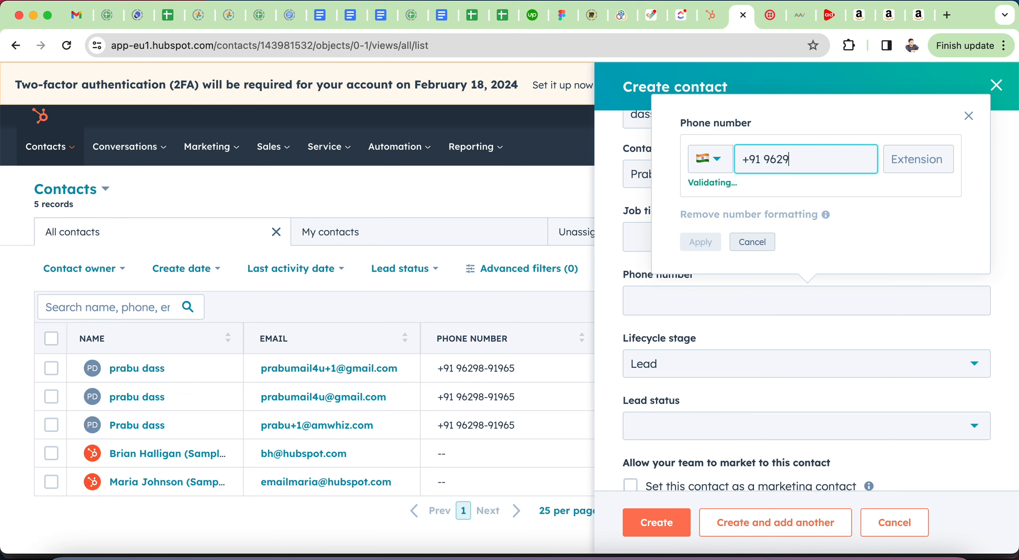
left_click(697, 242)
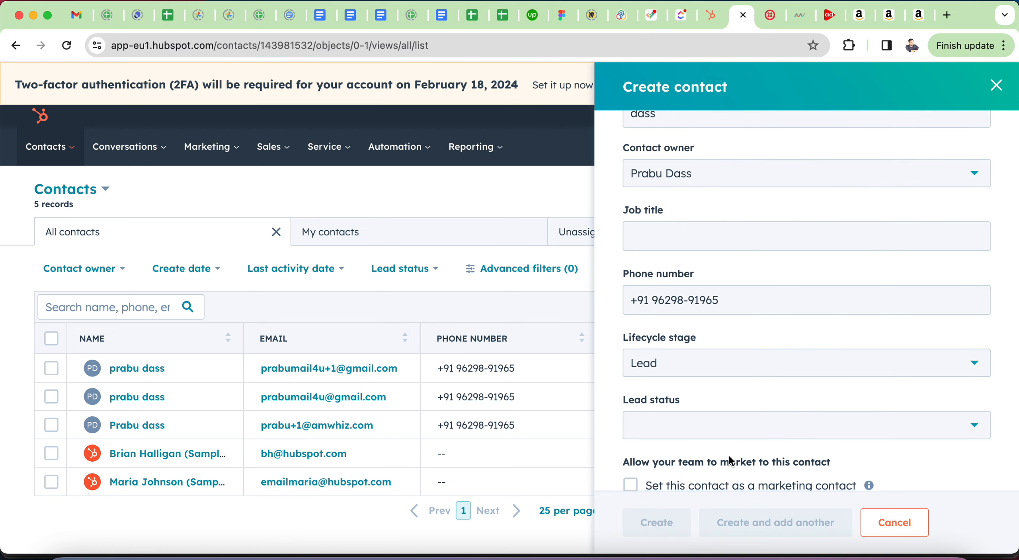
scroll(731, 462, "down", 2)
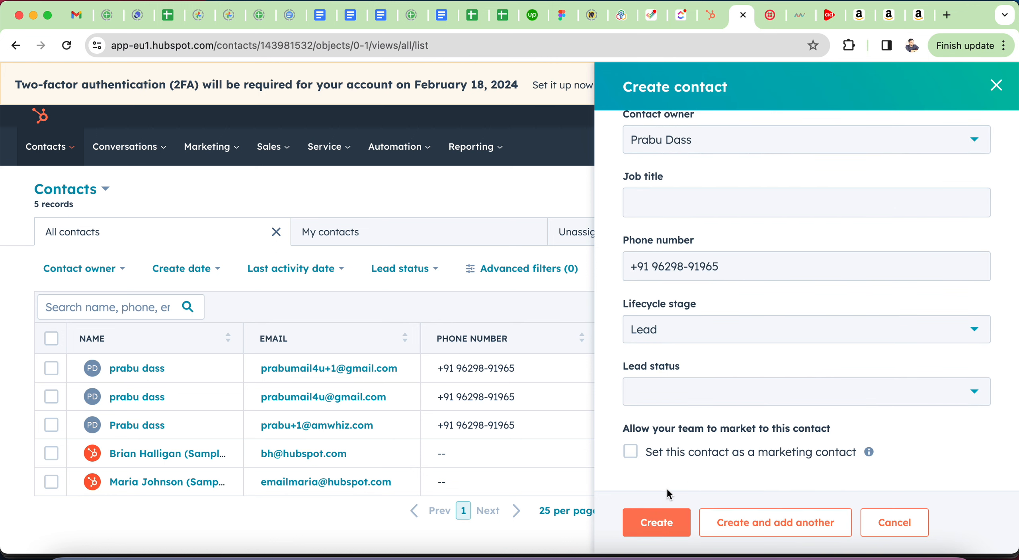
Step: Create the contact, review its record, and return to the Amwhiz Twilio dashboard
left_click(655, 524)
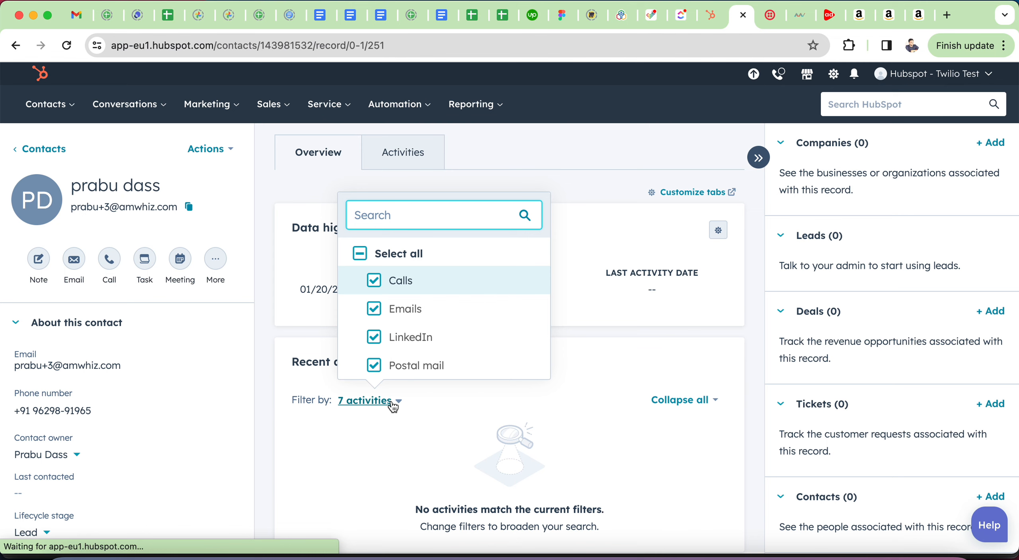
left_click(433, 399)
scroll(505, 402, "down", 10)
scroll(506, 404, "down", 2)
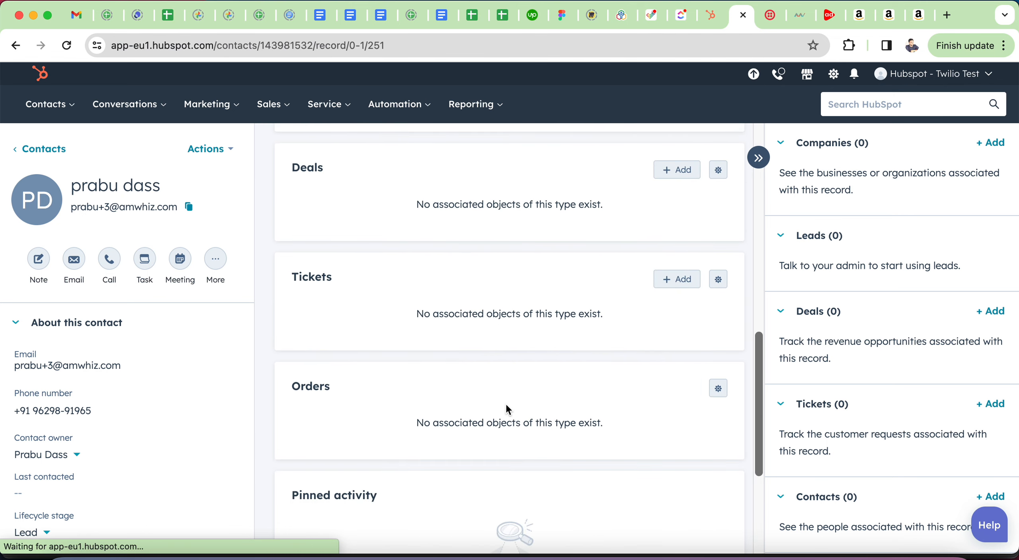
scroll(506, 405, "up", 12)
scroll(505, 405, "down", 15)
scroll(506, 405, "up", 15)
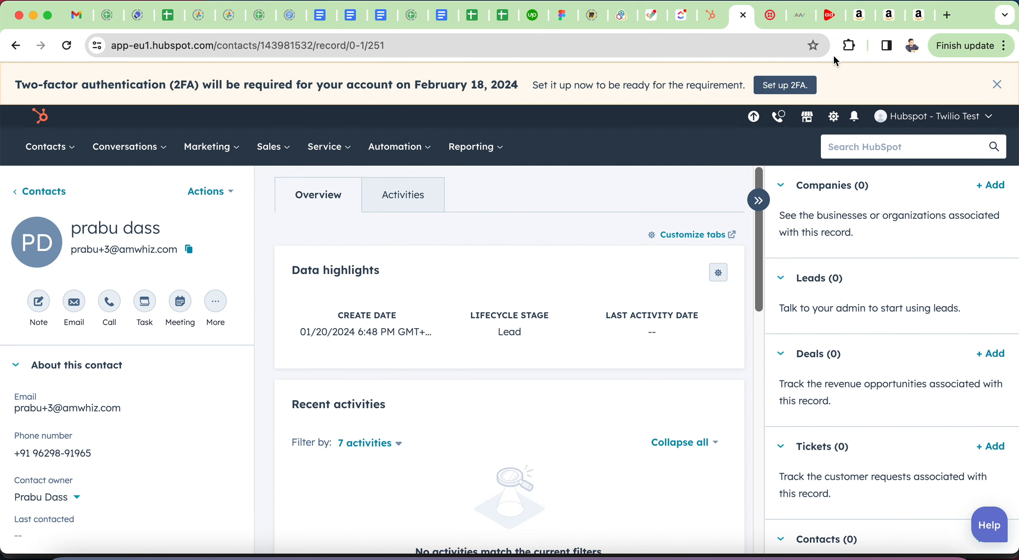
left_click(797, 21)
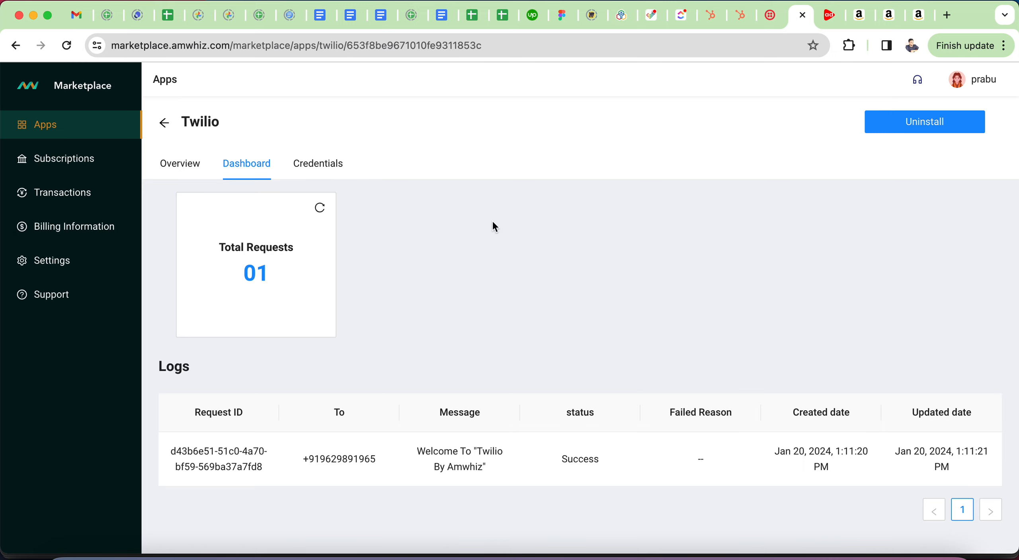
Step: Refresh the Total Requests count so it shows 02 requests and a new log row
left_click(418, 226)
left_click(326, 210)
scroll(422, 365, "down", 3)
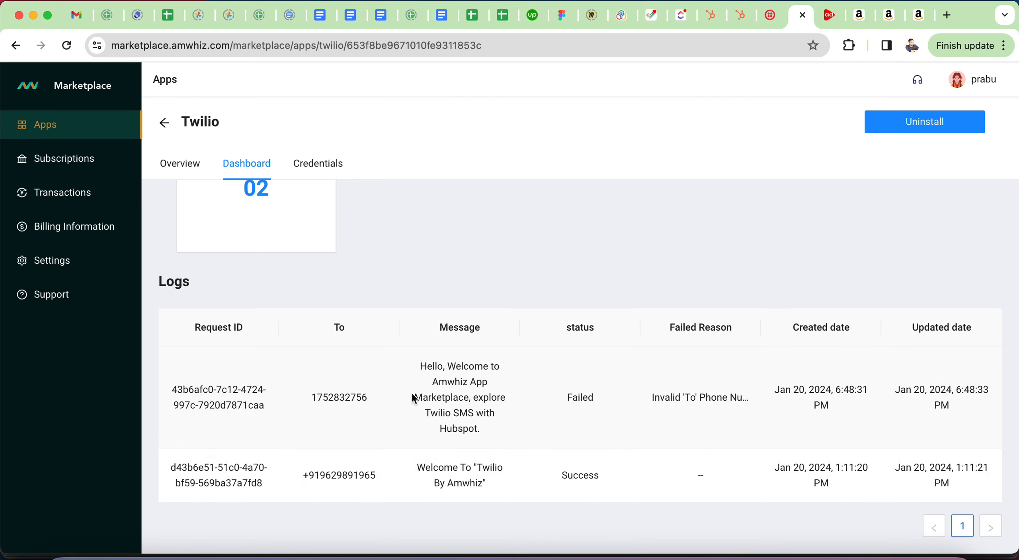
Step: Inspect the new Failed log and its reason, Invalid 'To' Phone Number, then return to HubSpot
left_click_drag(420, 364, 513, 411)
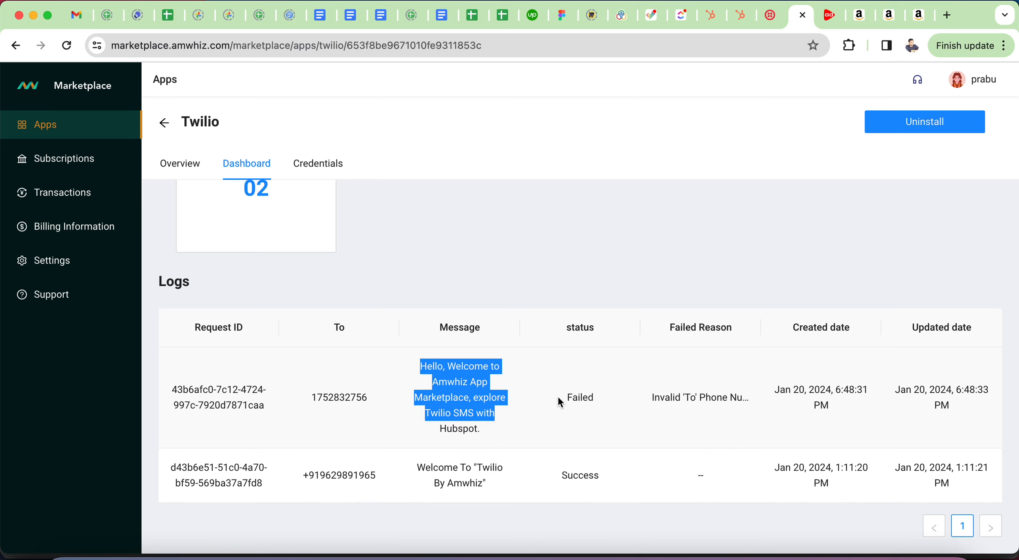
double_click(580, 397)
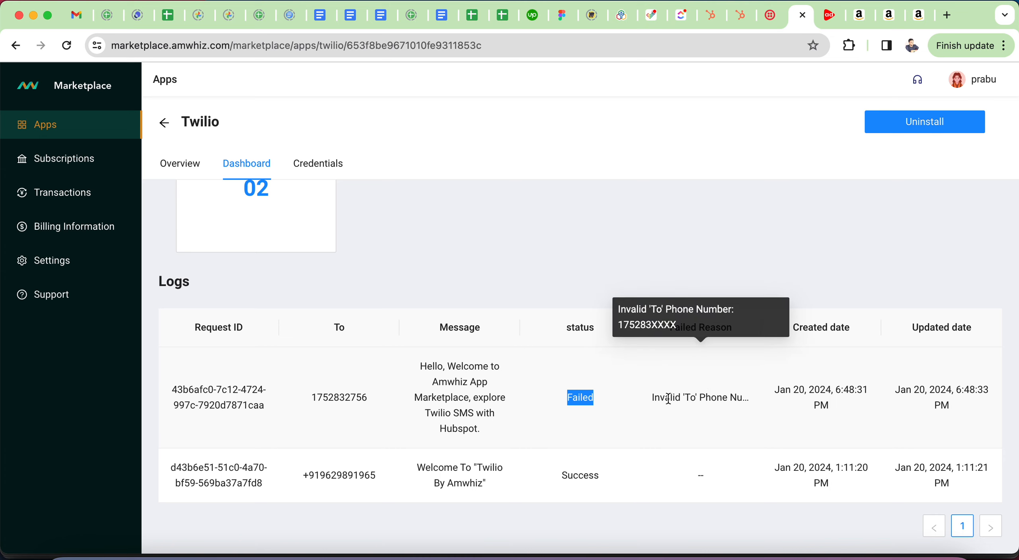
triple_click(686, 397)
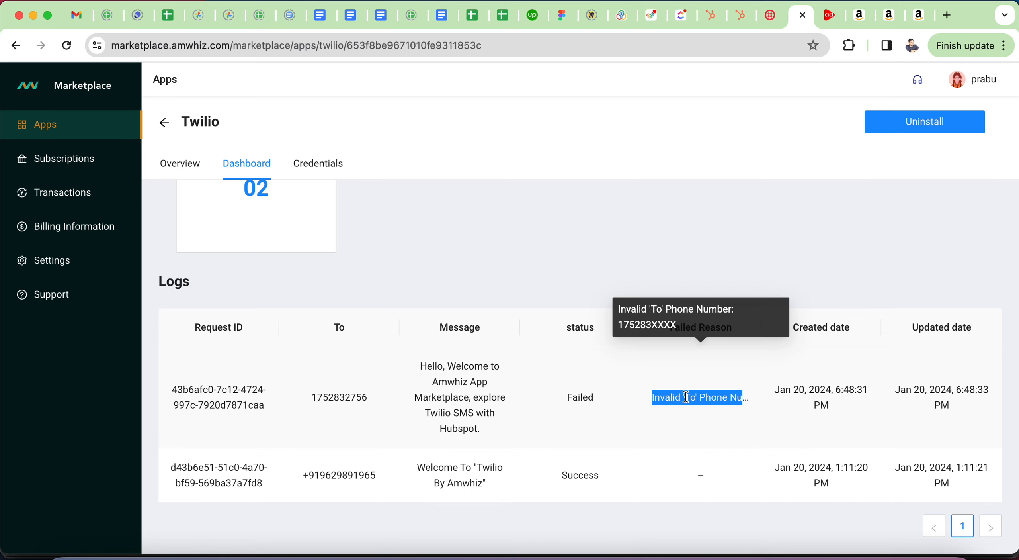
left_click(671, 250)
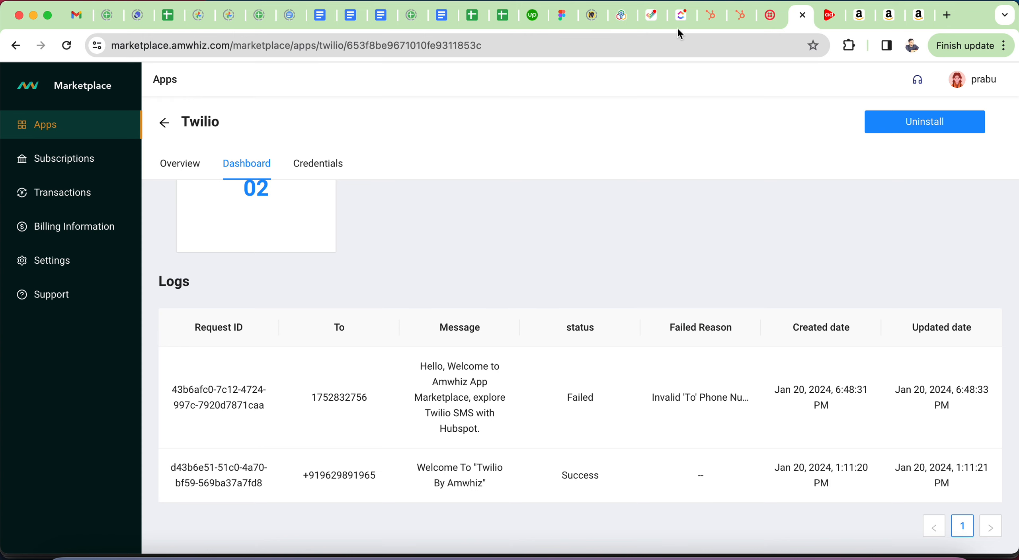
left_click(735, 23)
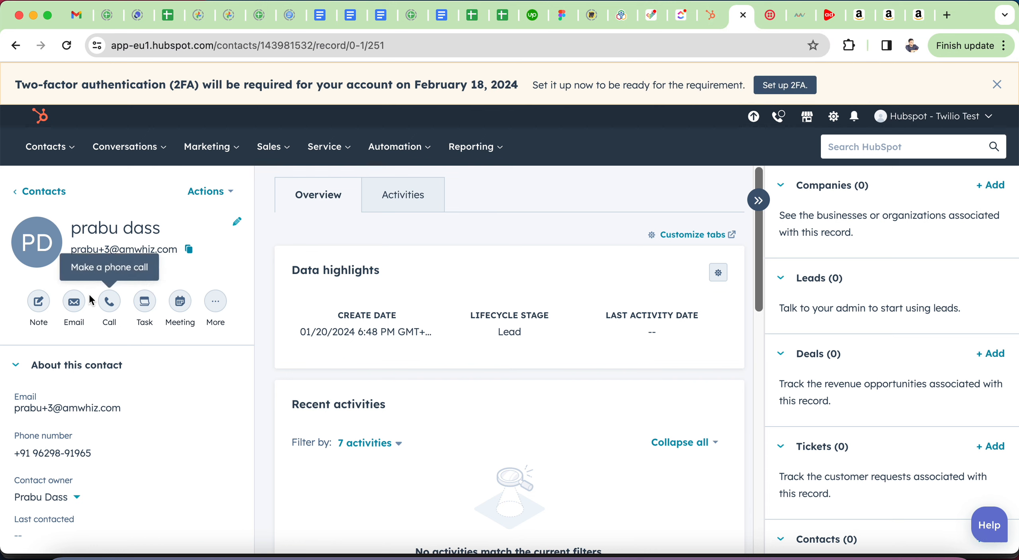
left_click(46, 453)
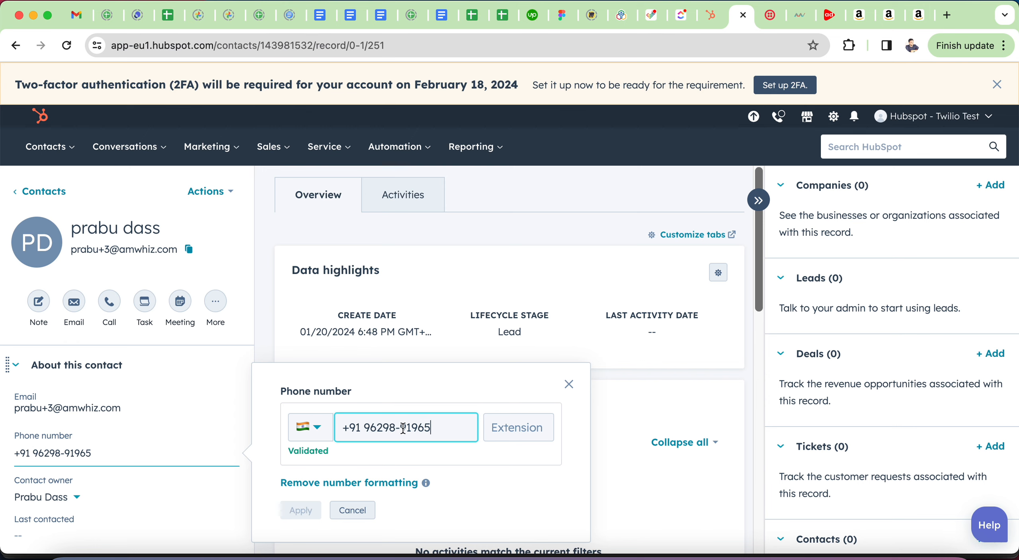
left_click(352, 510)
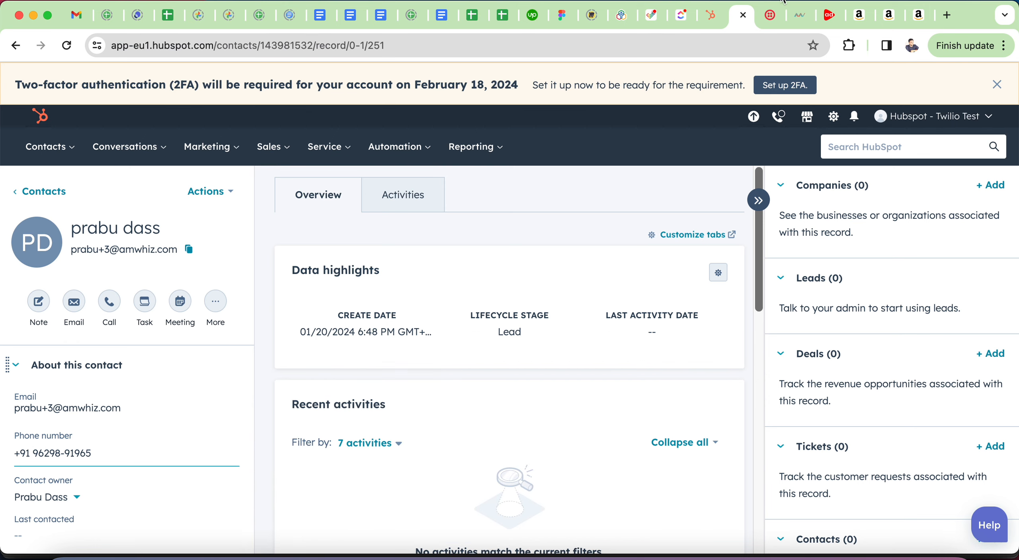
left_click(796, 23)
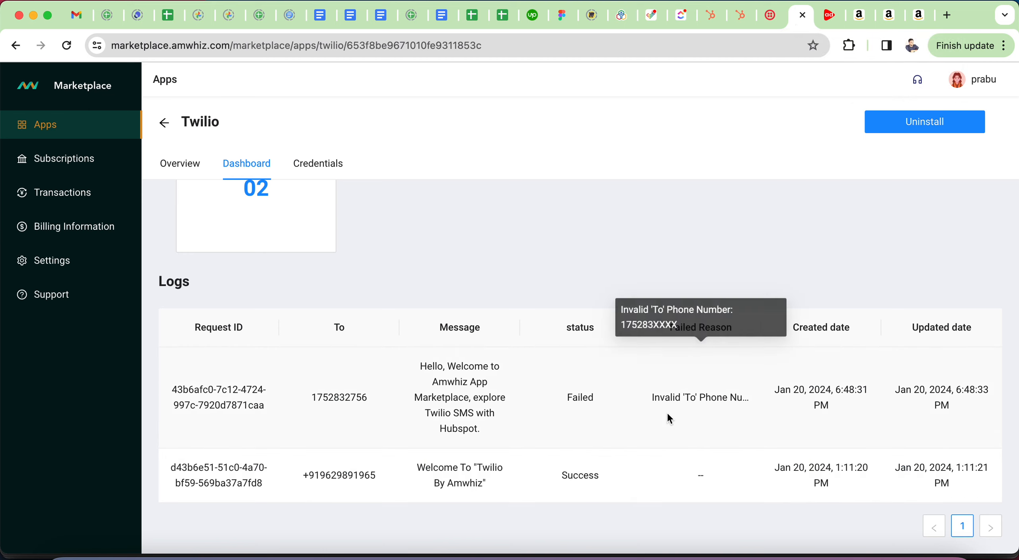
double_click(315, 397)
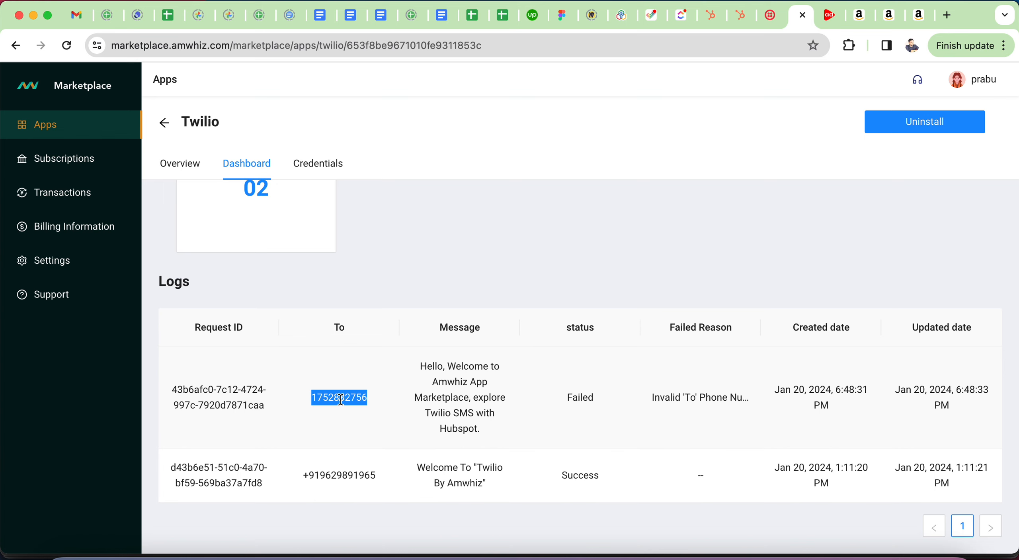
scroll(340, 398, "up", 3)
scroll(339, 394, "down", 3)
left_click(325, 392)
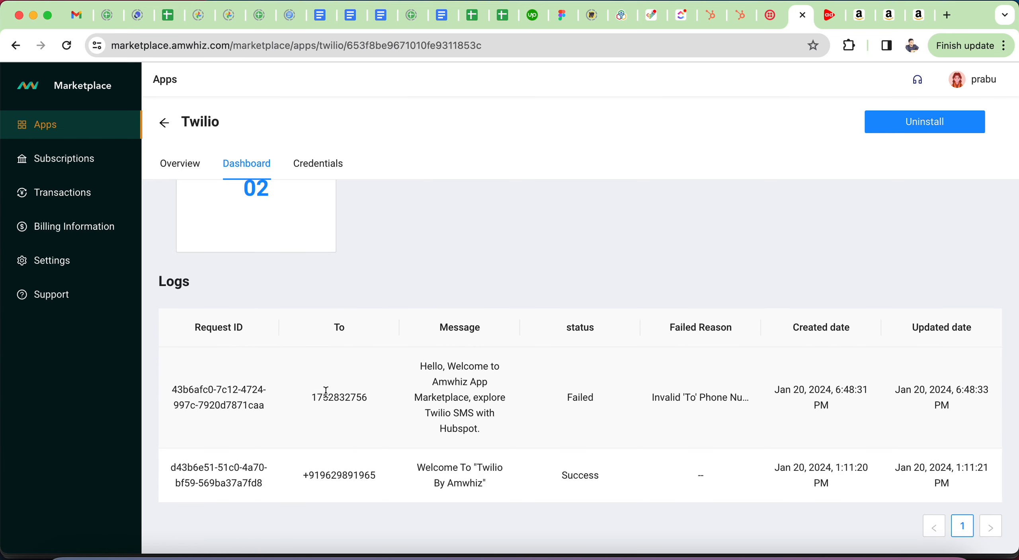
double_click(325, 393)
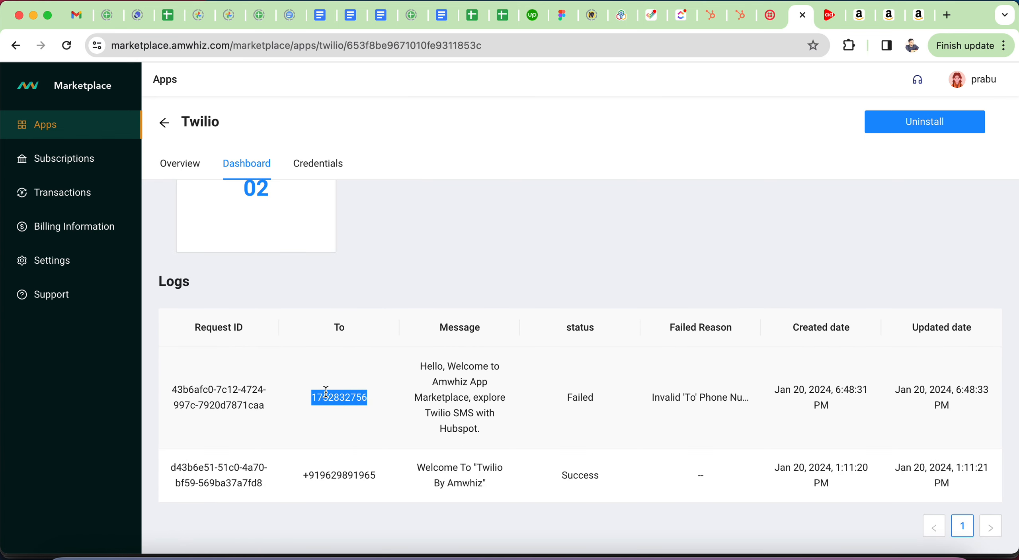
left_click(738, 22)
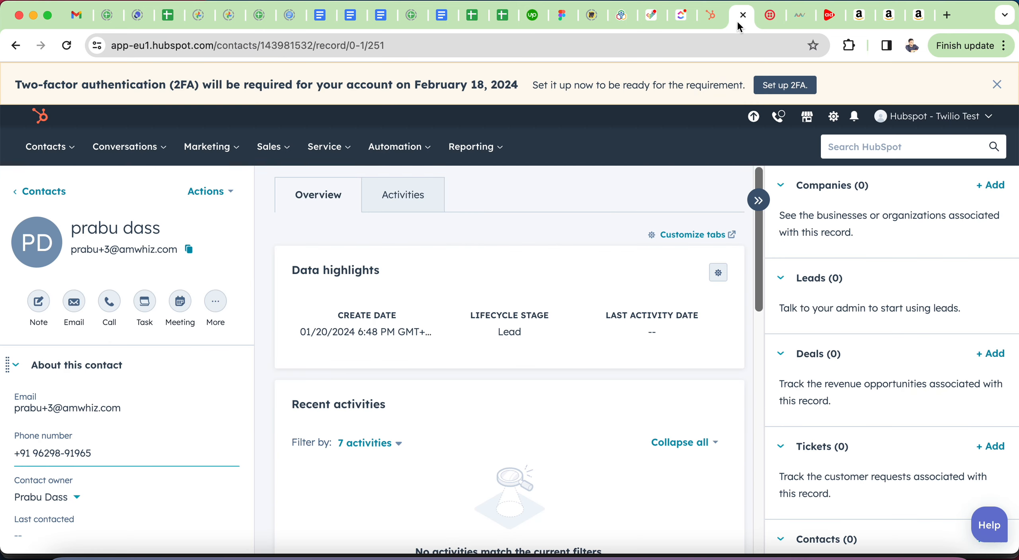
Step: Check the contact's phone number, glance at the test accounts page, then show HubSpot's Automation options
left_click(103, 457)
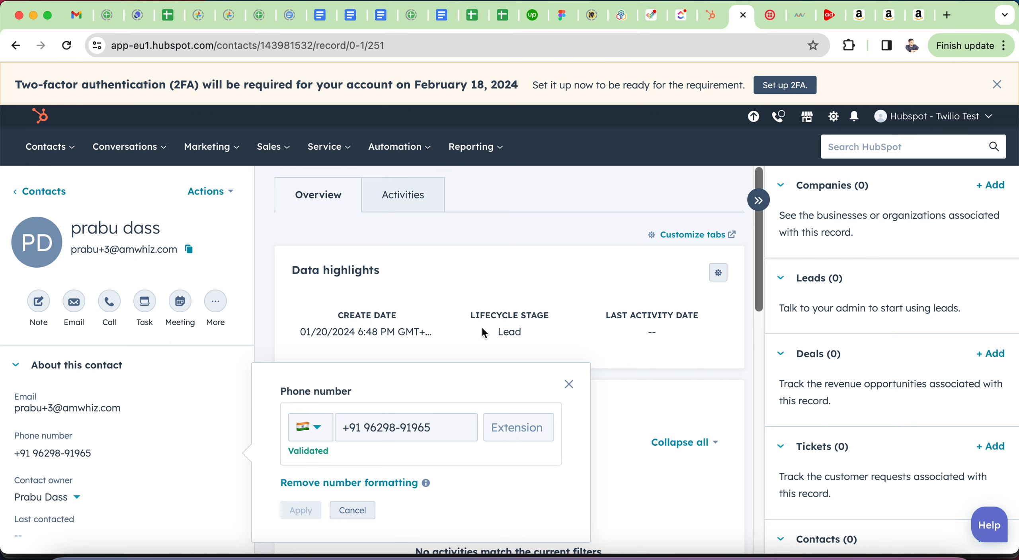
left_click(448, 341)
left_click(711, 15)
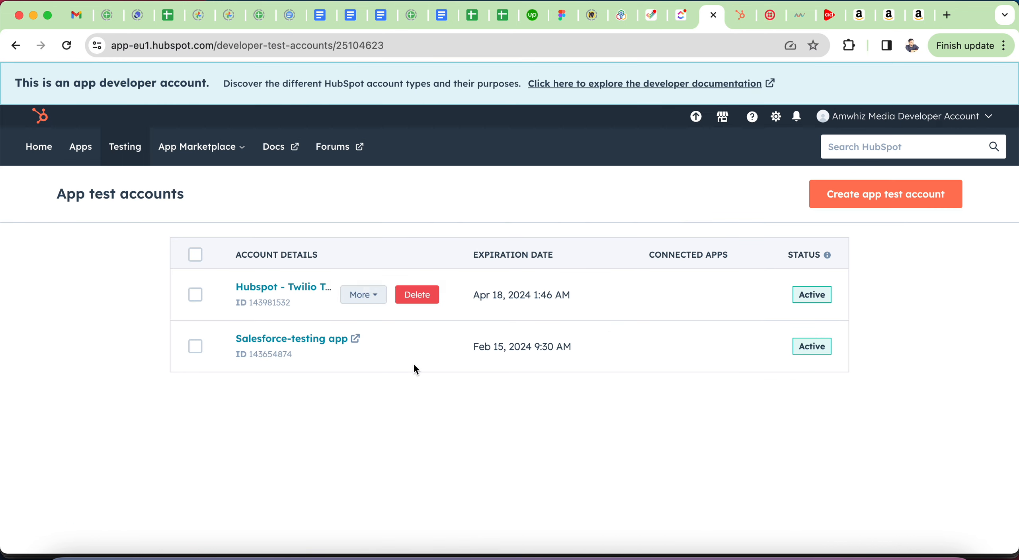
left_click(731, 20)
left_click(408, 150)
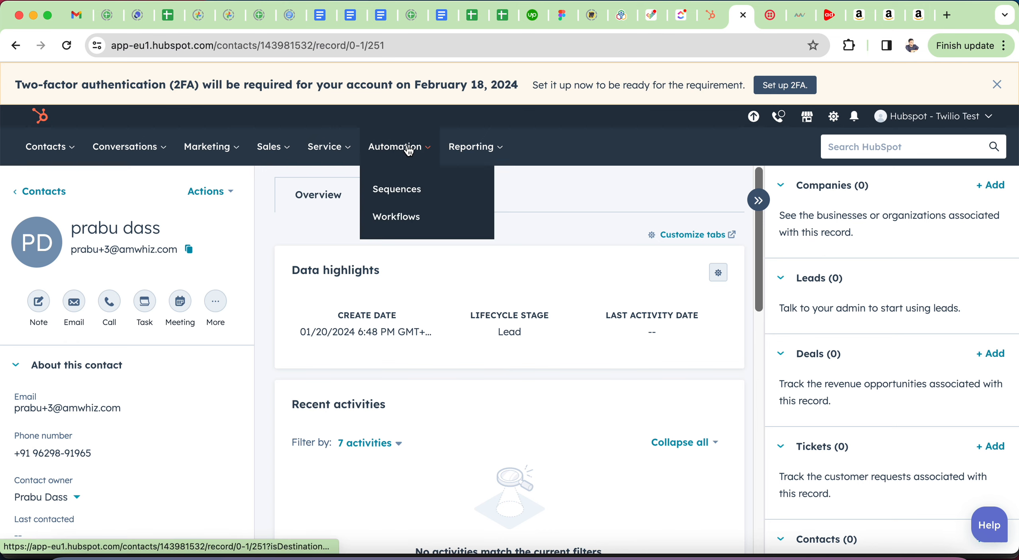
Step: Open the Unnamed workflow and inspect its Send Twilio SMS action's phone number settings
left_click(416, 217)
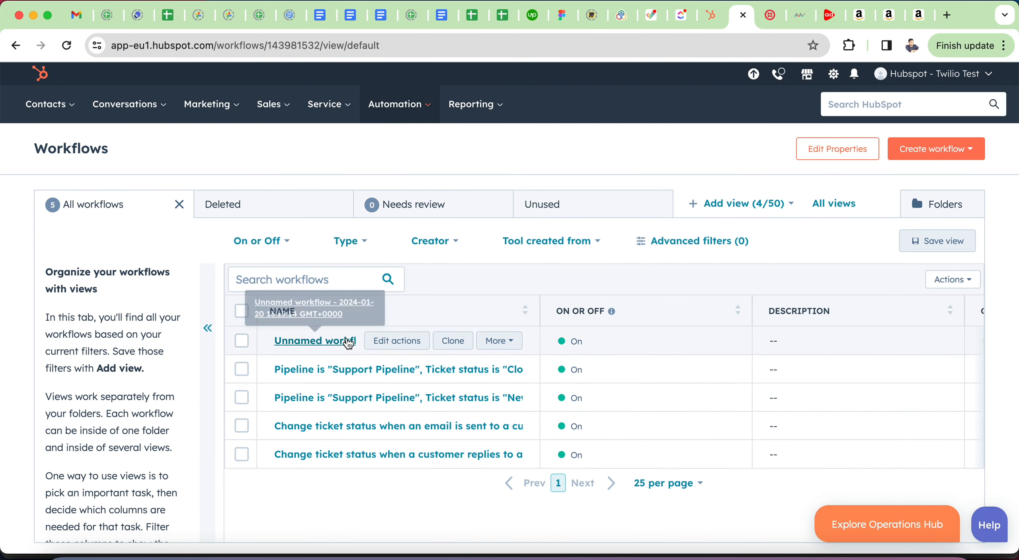
left_click(348, 341)
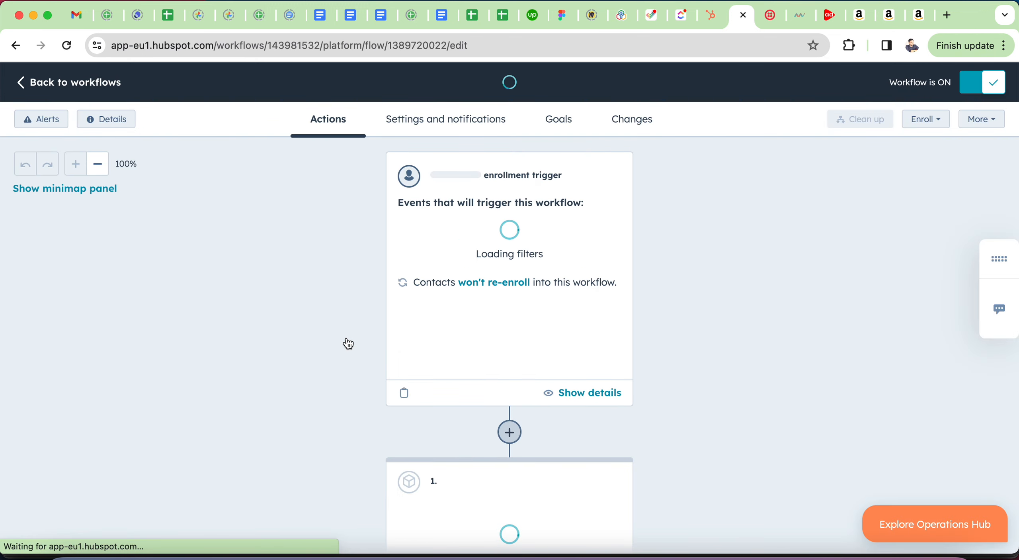
scroll(527, 438, "down", 5)
left_click(422, 336)
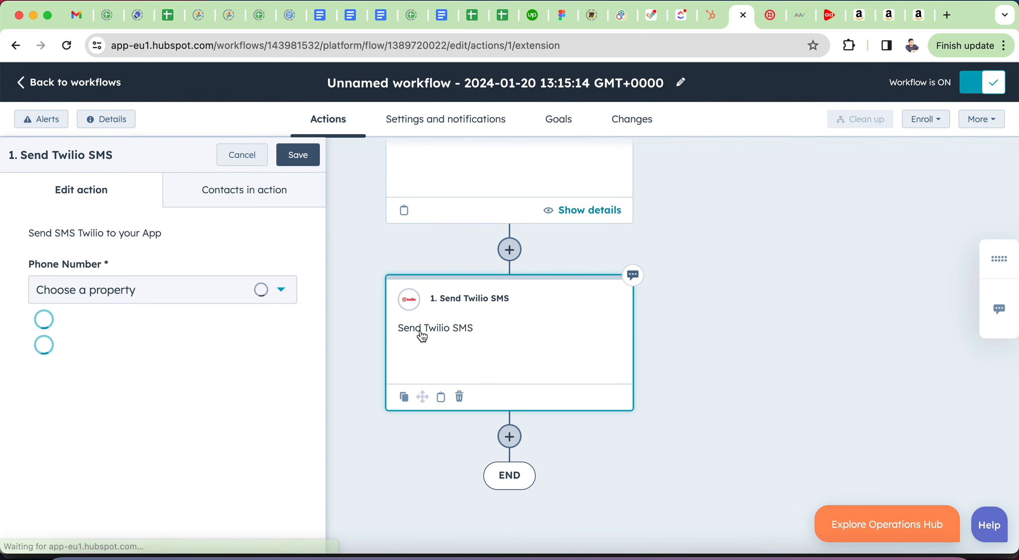
left_click(88, 290)
Step: Rename the workflow to 'Twilio SMS By Amwhiz'
left_click(681, 125)
key("super+a")
type("Twilio SMS By Amwhuiz")
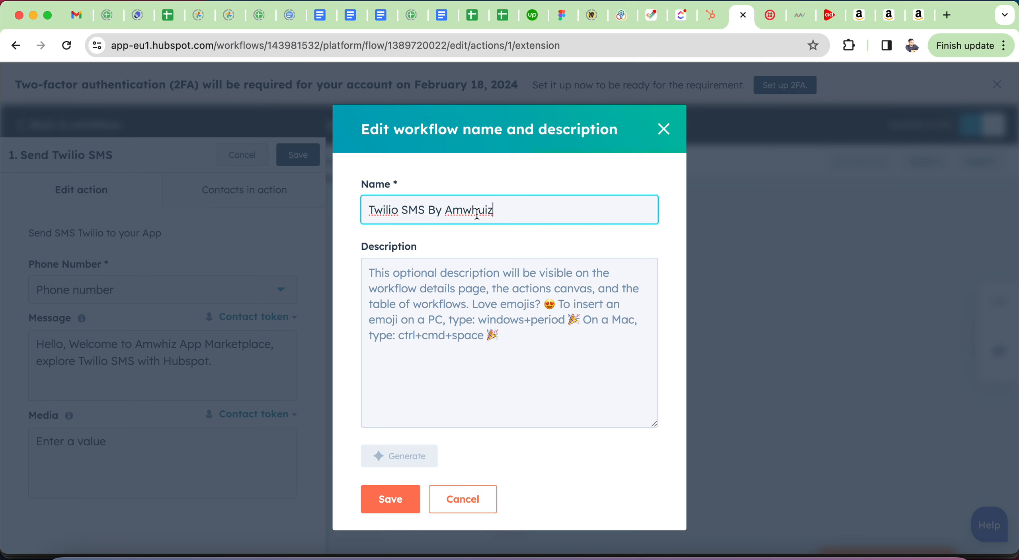
left_click(483, 210)
key("BackSpace")
left_click(516, 320)
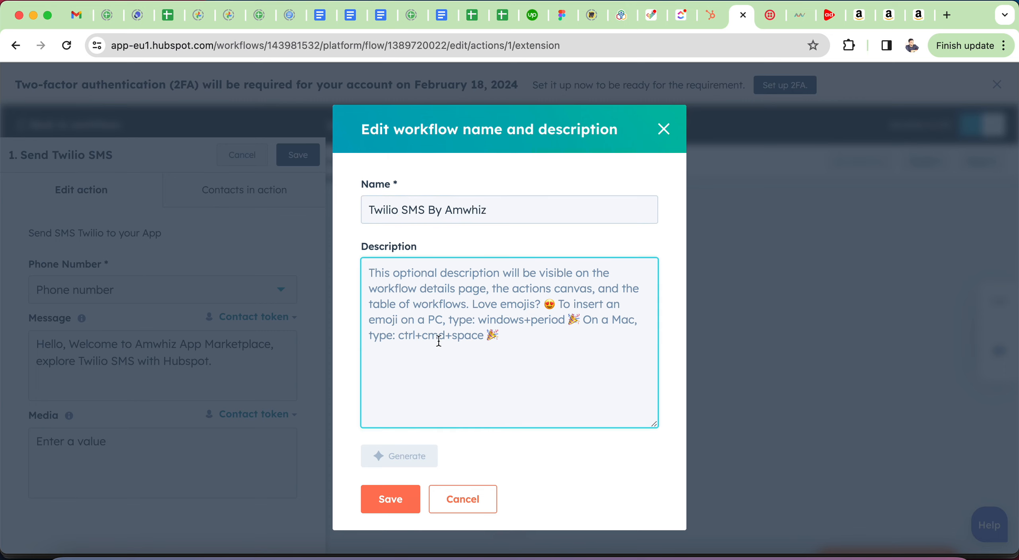